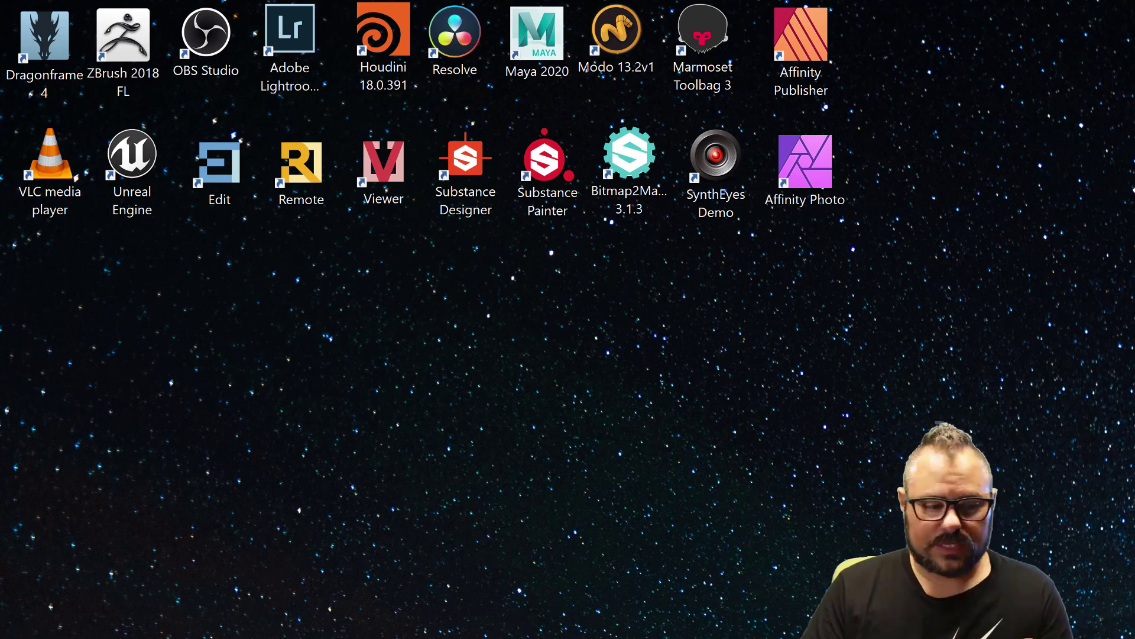
- Open the Manage 3D Settings page of the NVIDIA Control Panel and enlarge its window
right_click(284, 356)
right_click(216, 236)
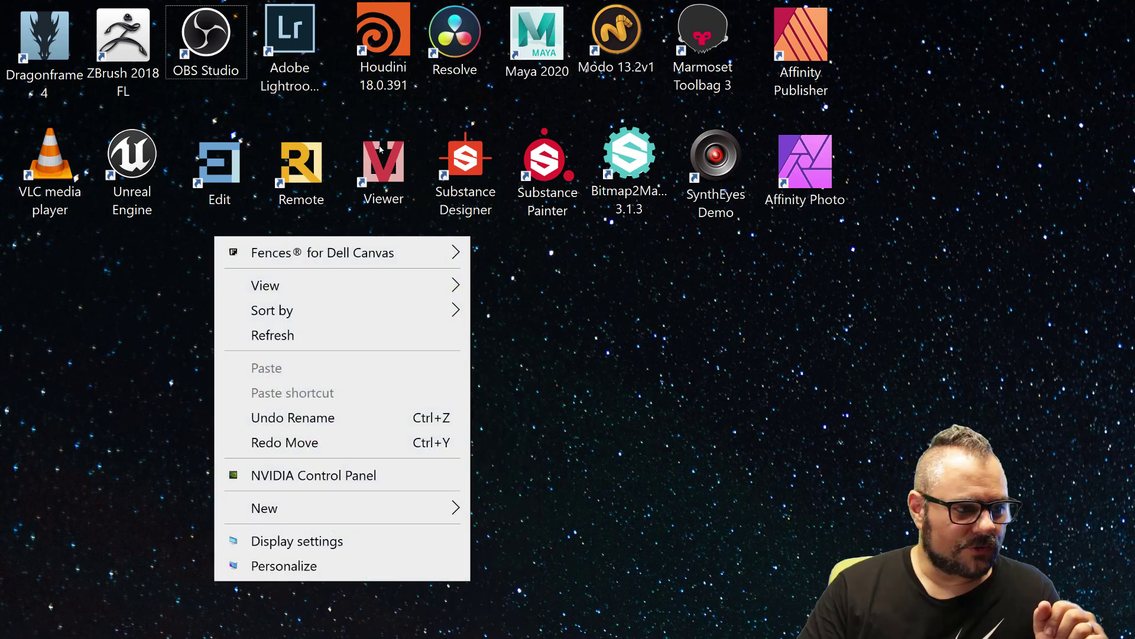
left_click(316, 476)
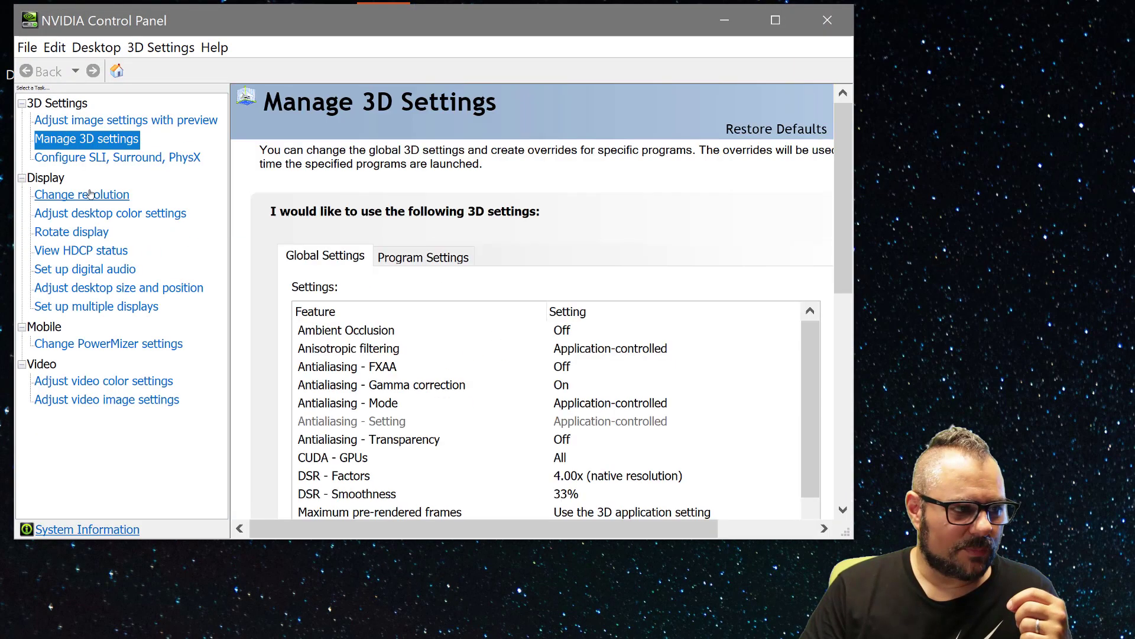
left_click(80, 146)
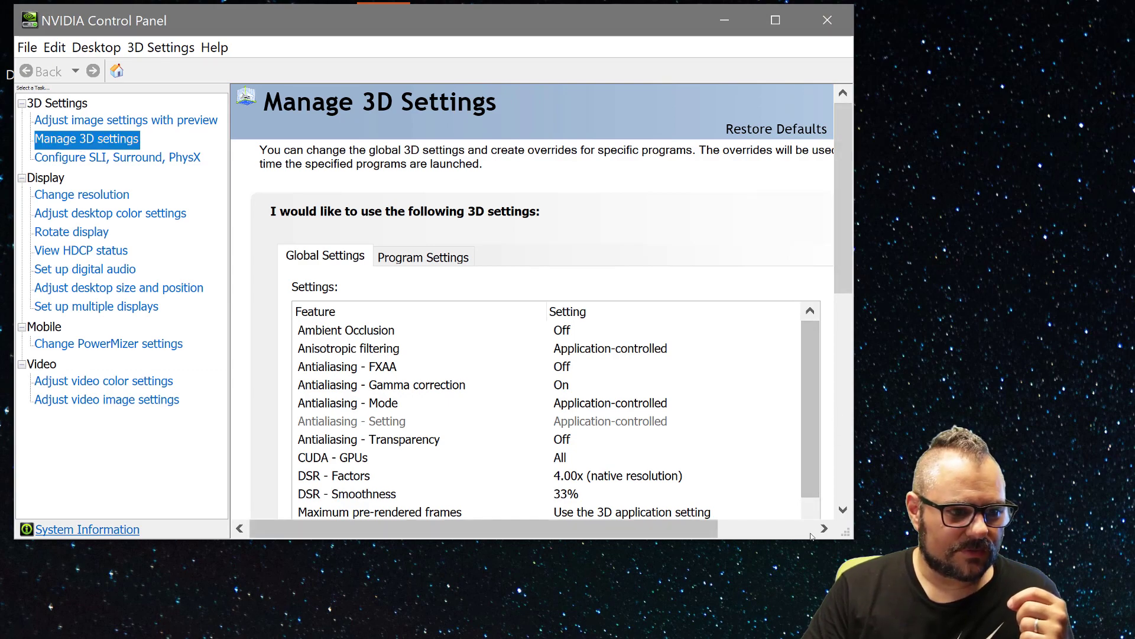
left_click_drag(845, 533, 868, 600)
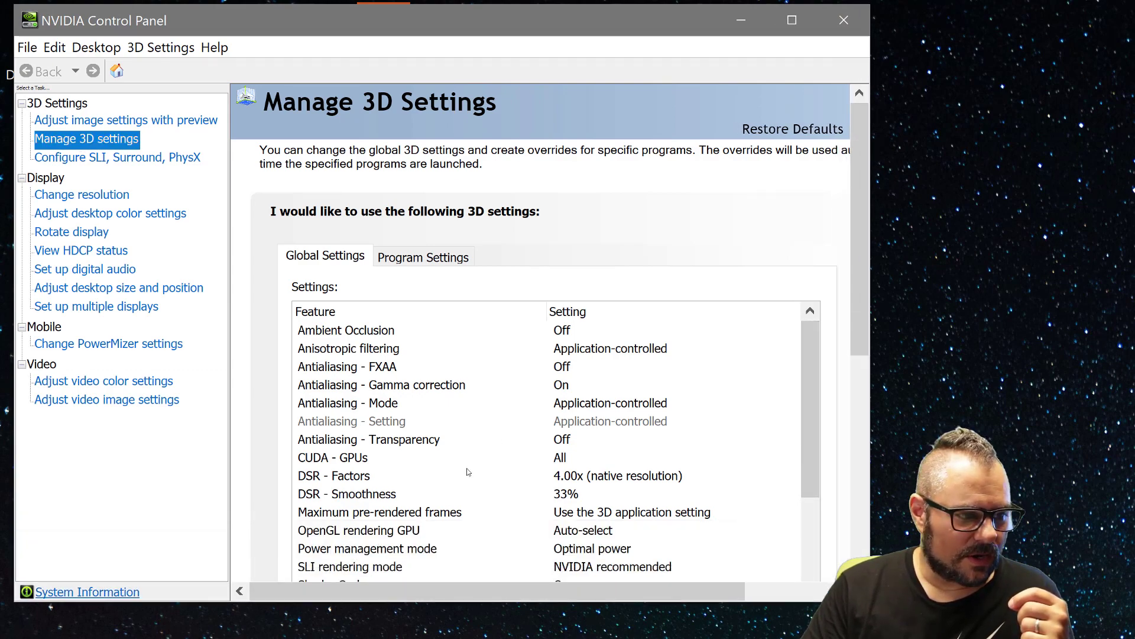
- Deselect the 4.00x (native resolution) option in the global DSR - Factors setting
left_click(314, 476)
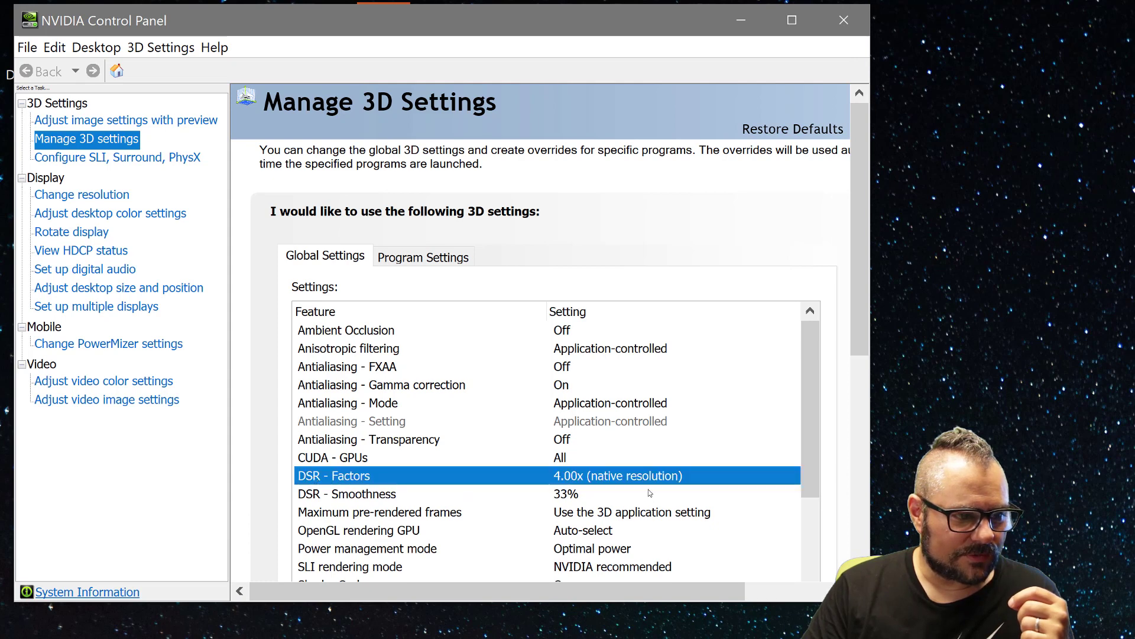
left_click(558, 476)
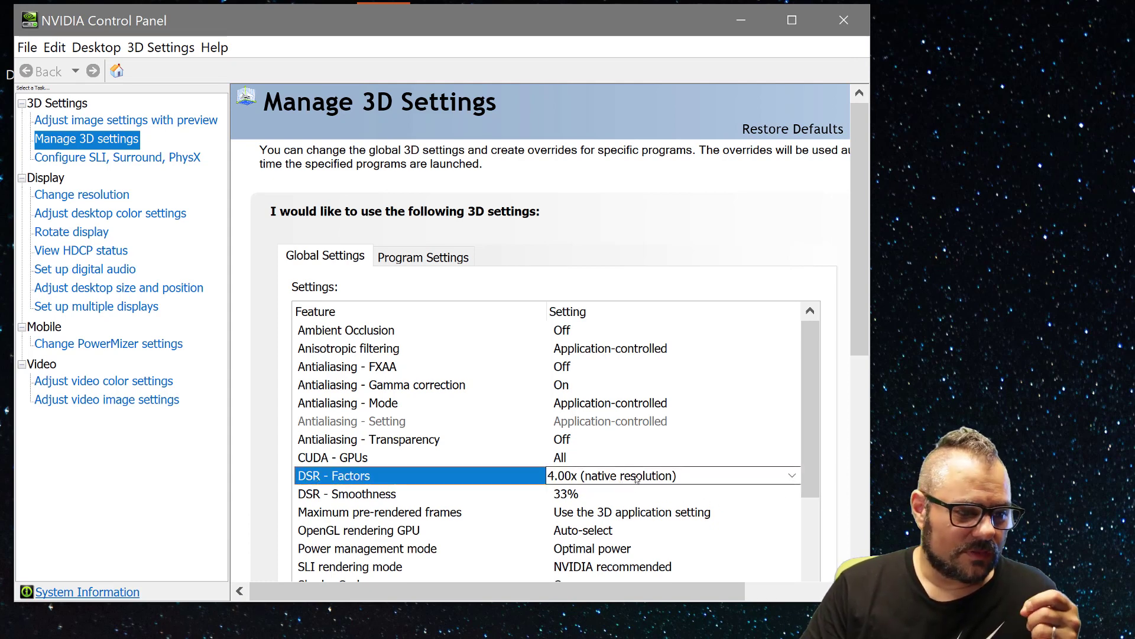
left_click(792, 476)
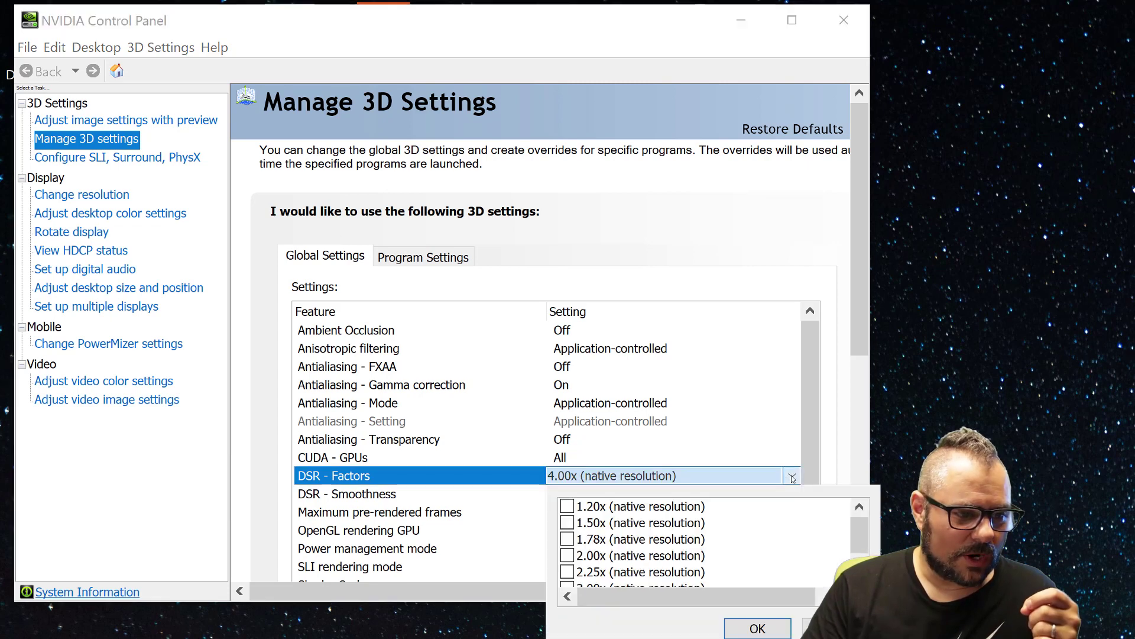
scroll(627, 544, "down", 2)
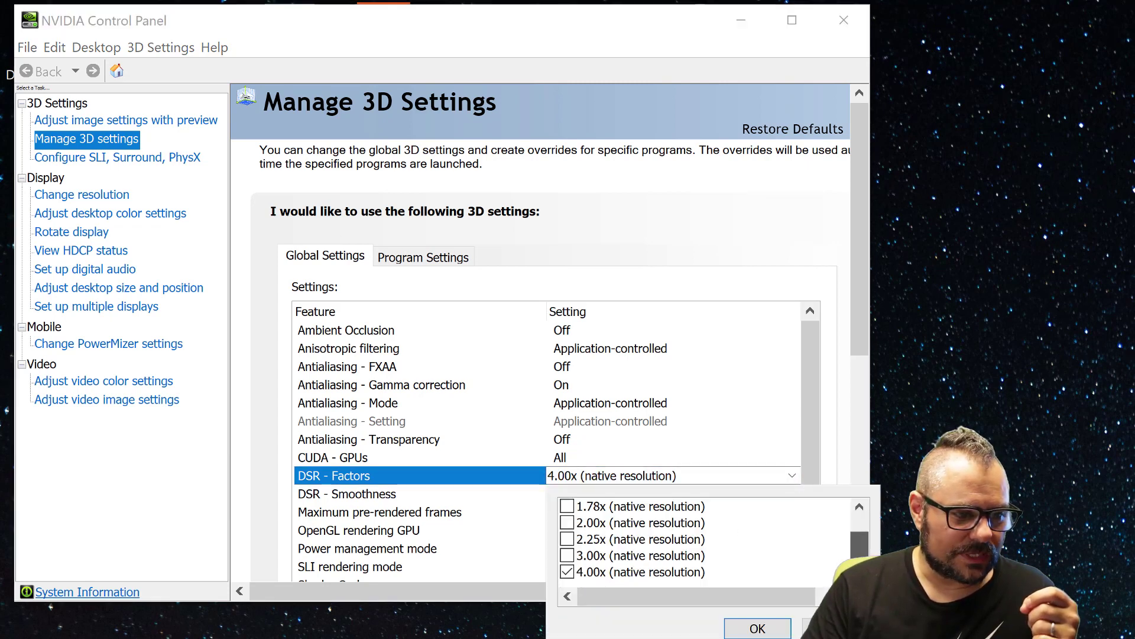
left_click(566, 572)
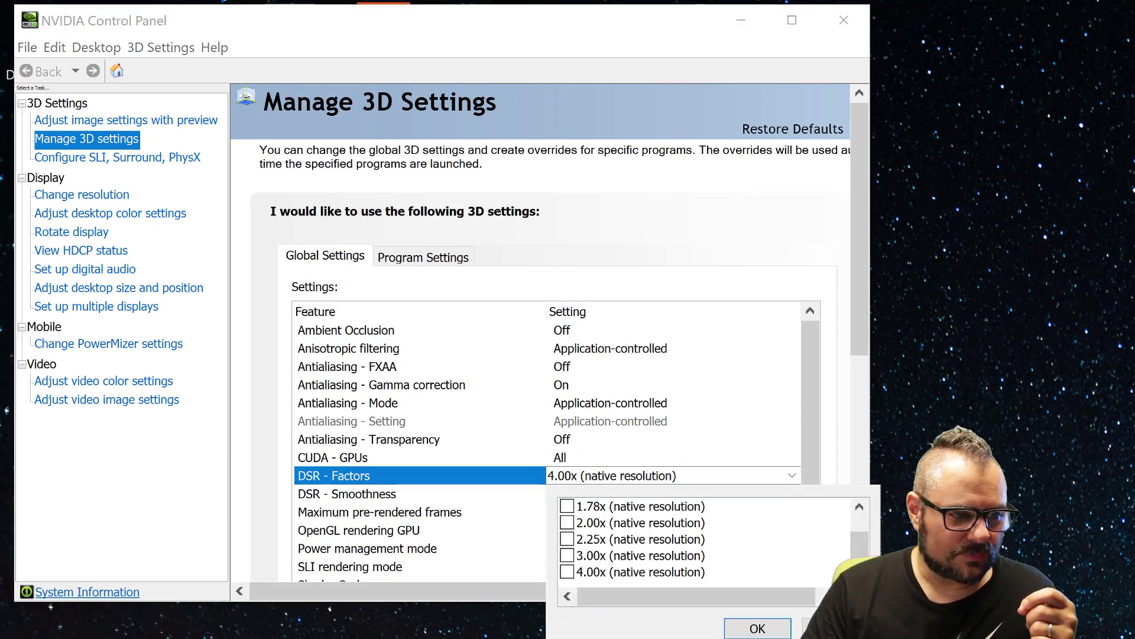
left_click(760, 629)
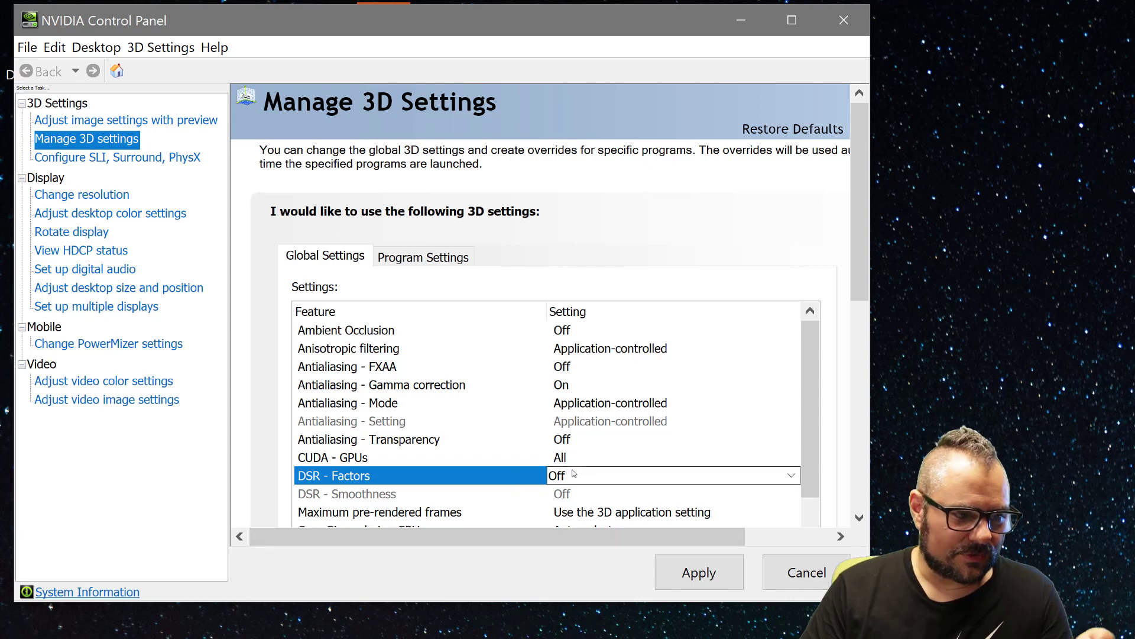
- Select the 4.00x (native resolution) DSR factor again and cancel the pending 3D settings changes
left_click(775, 481)
scroll(643, 521, "down", 1)
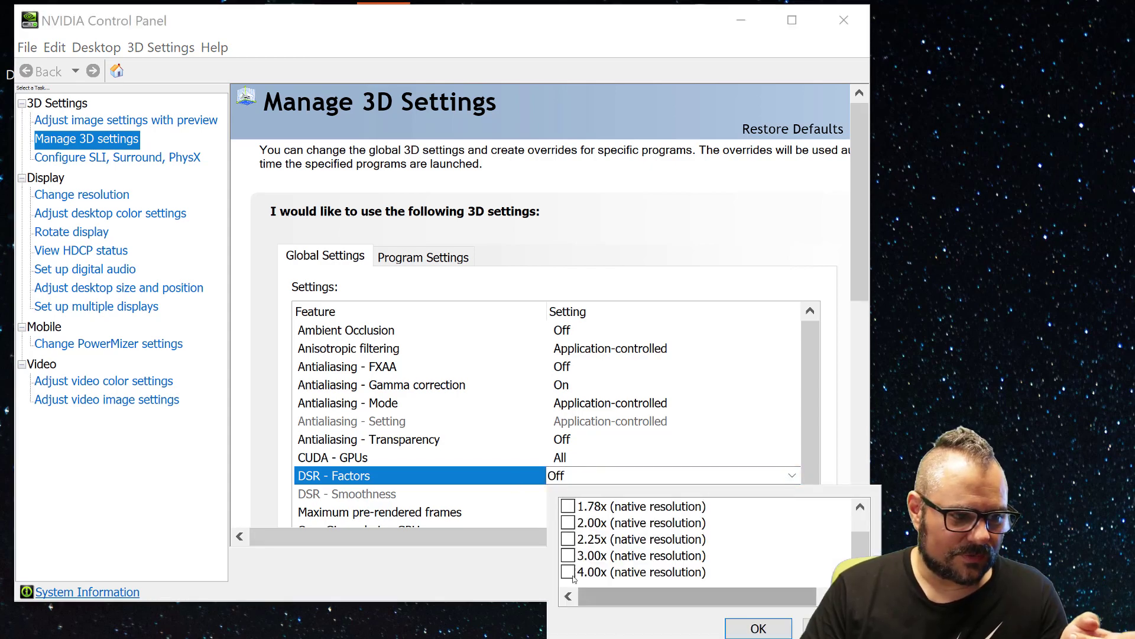
left_click(567, 572)
left_click(759, 629)
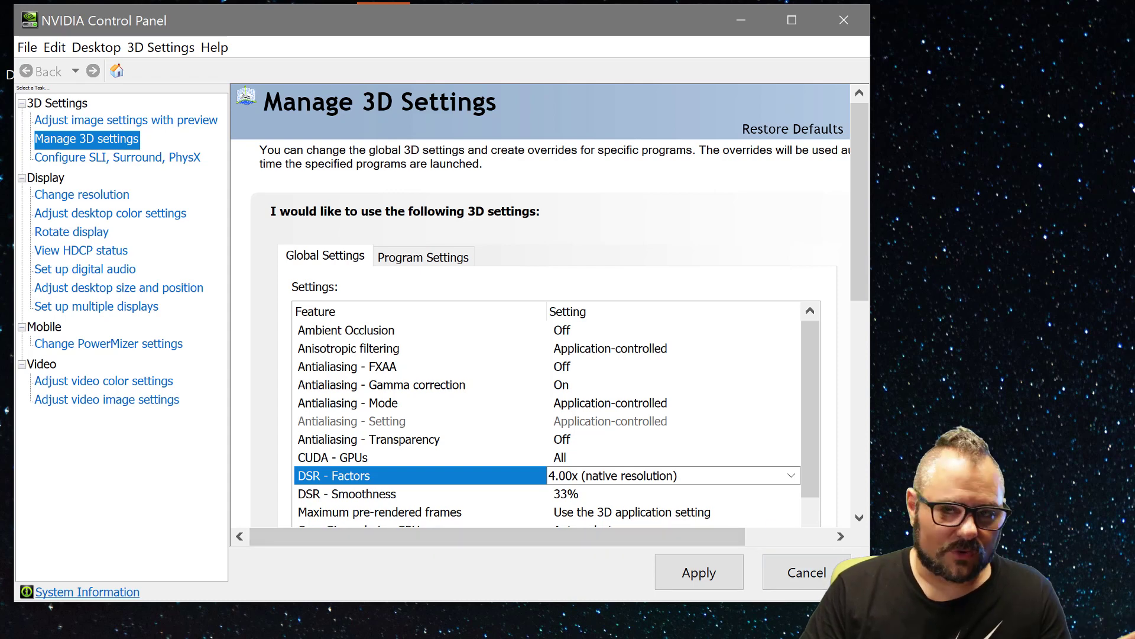
left_click(822, 576)
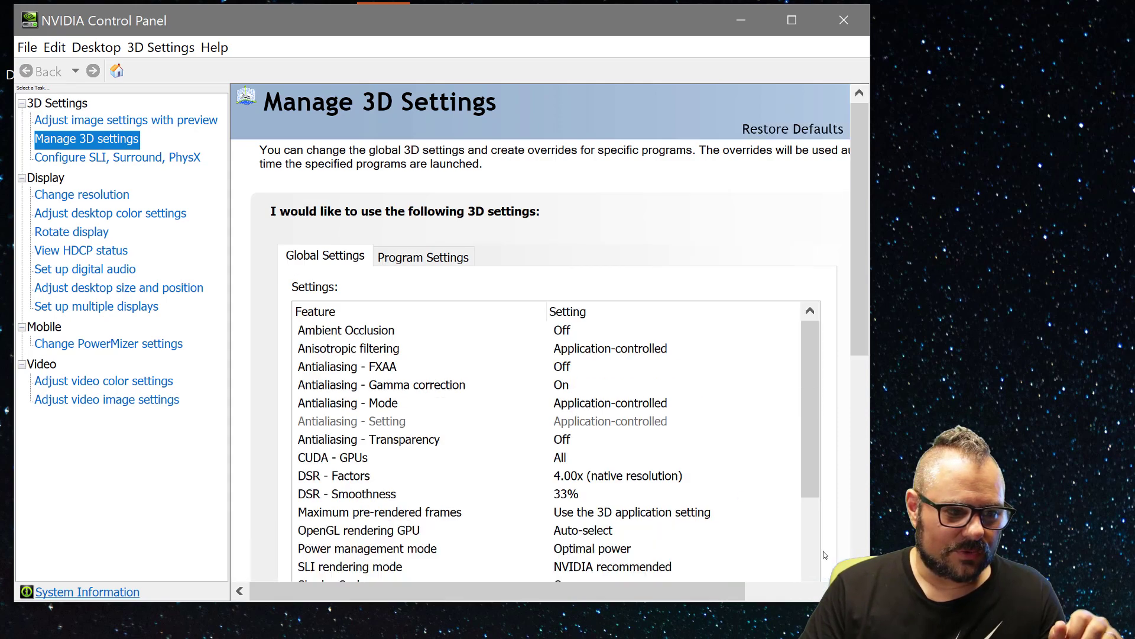
- Switch from the NVIDIA Control Panel to the Windows display settings and place display 3 at the lower right side of display 1
left_click(844, 21)
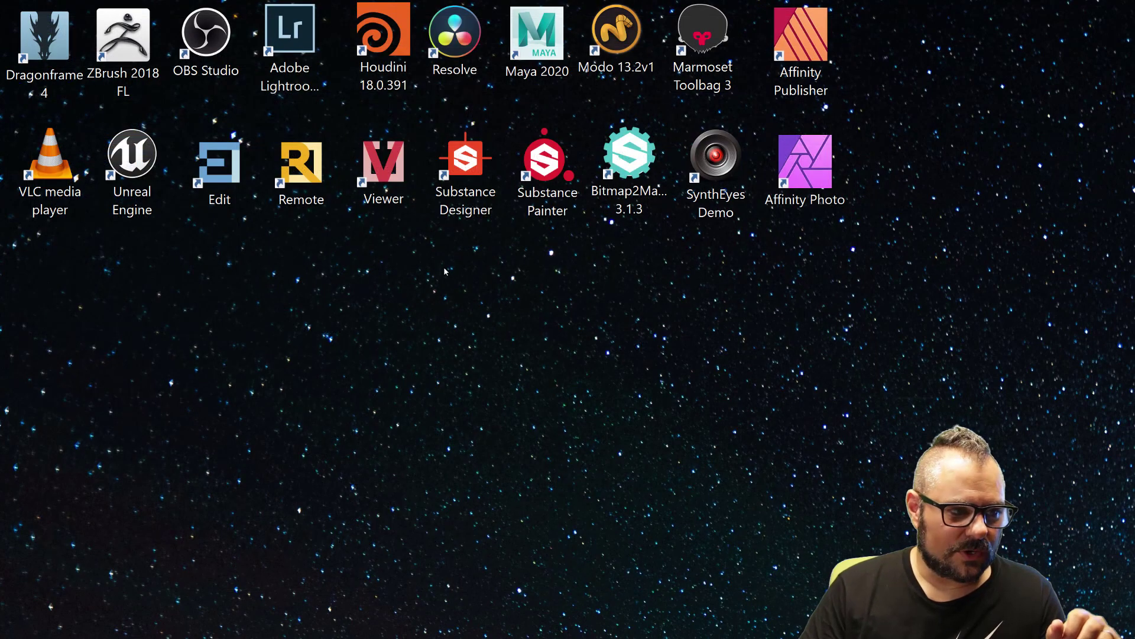
right_click(188, 269)
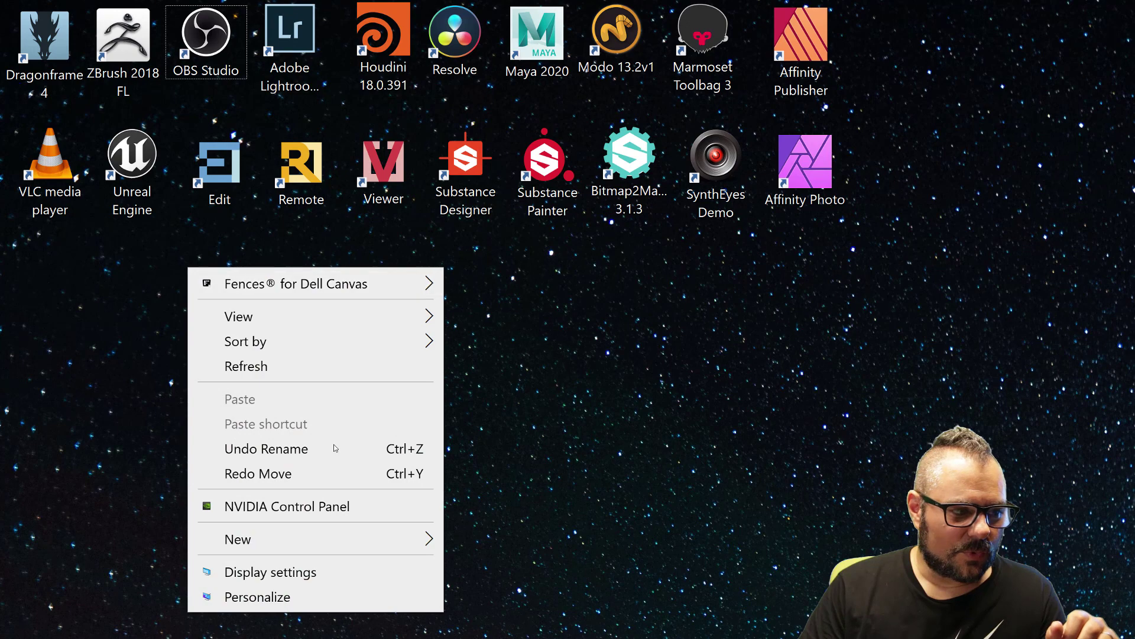
left_click(286, 574)
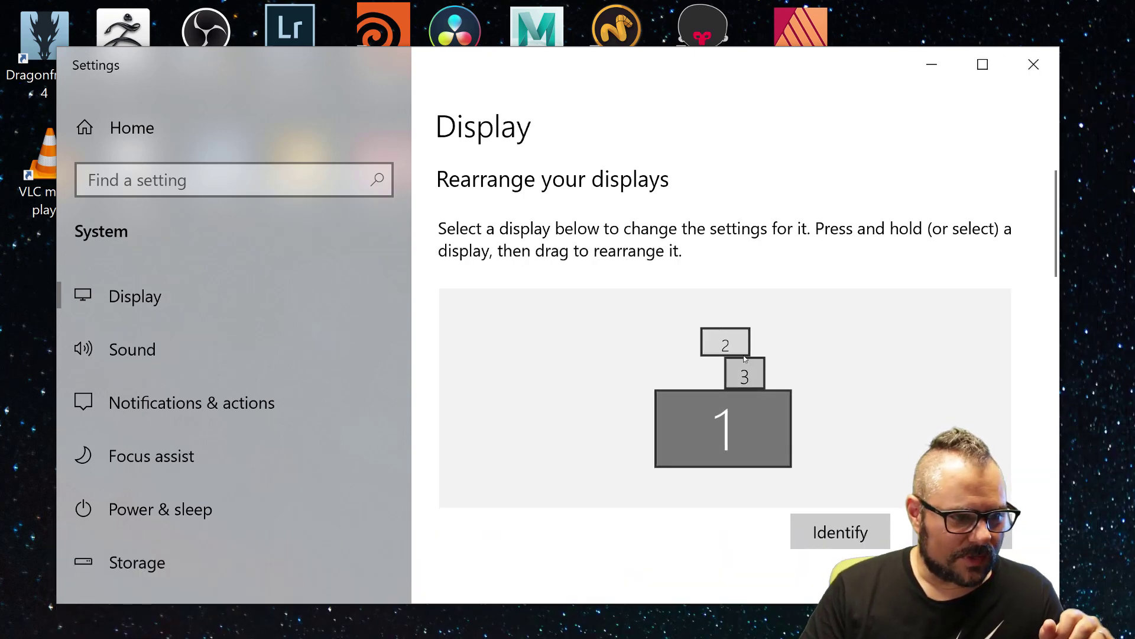
left_click_drag(739, 378, 872, 446)
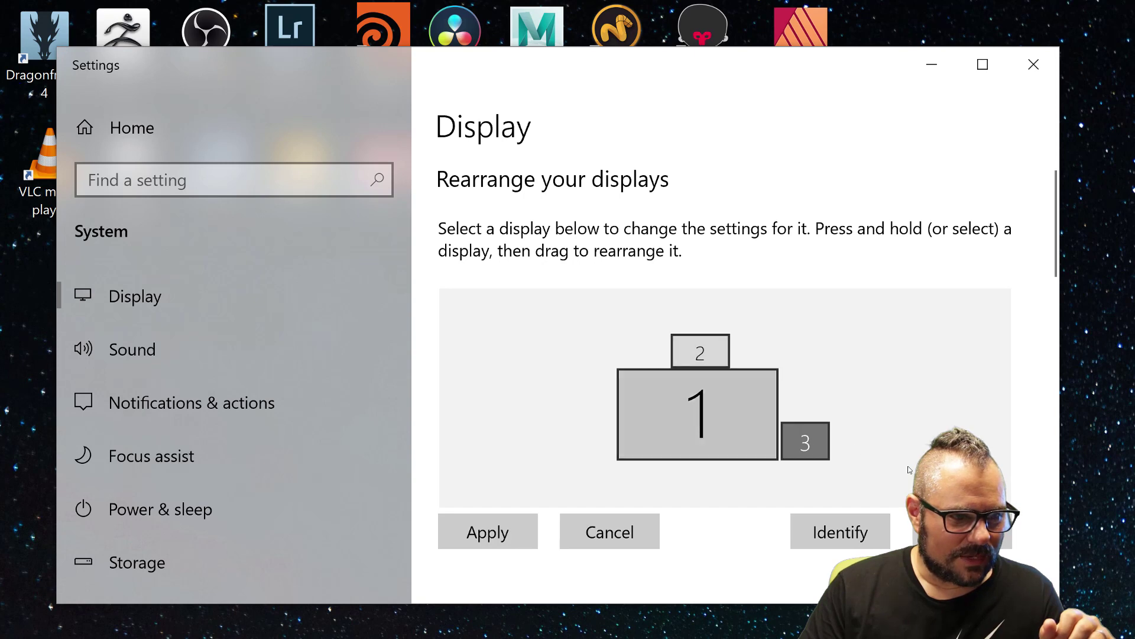
- Choose 5120 × 2880 as the resolution of display 1 and close the display settings
scroll(779, 395, "down", 2)
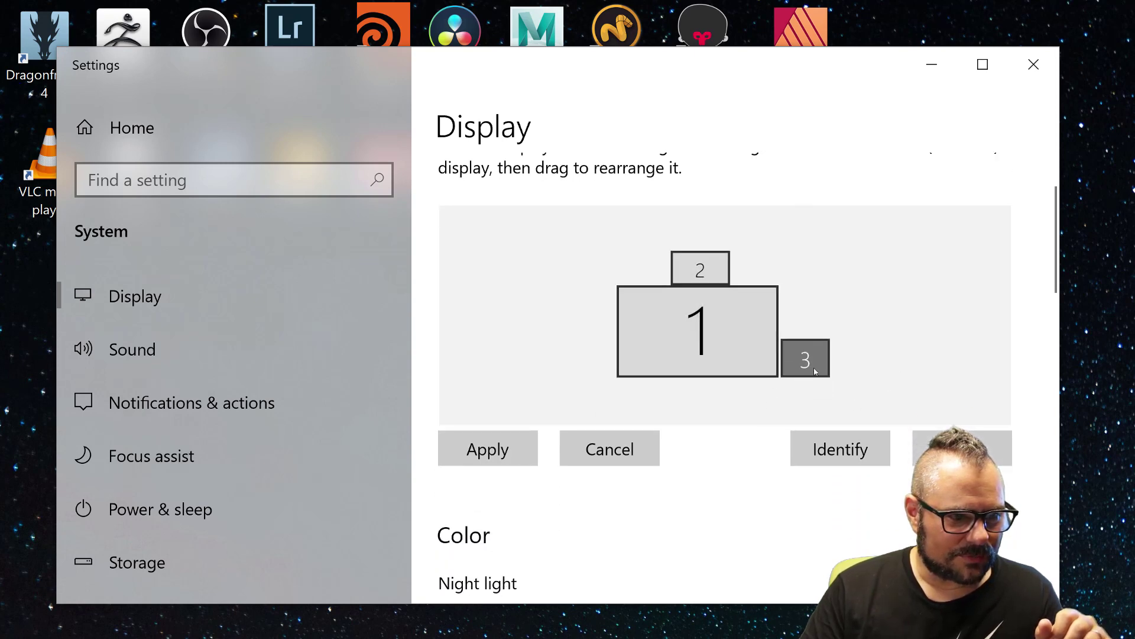
left_click(656, 352)
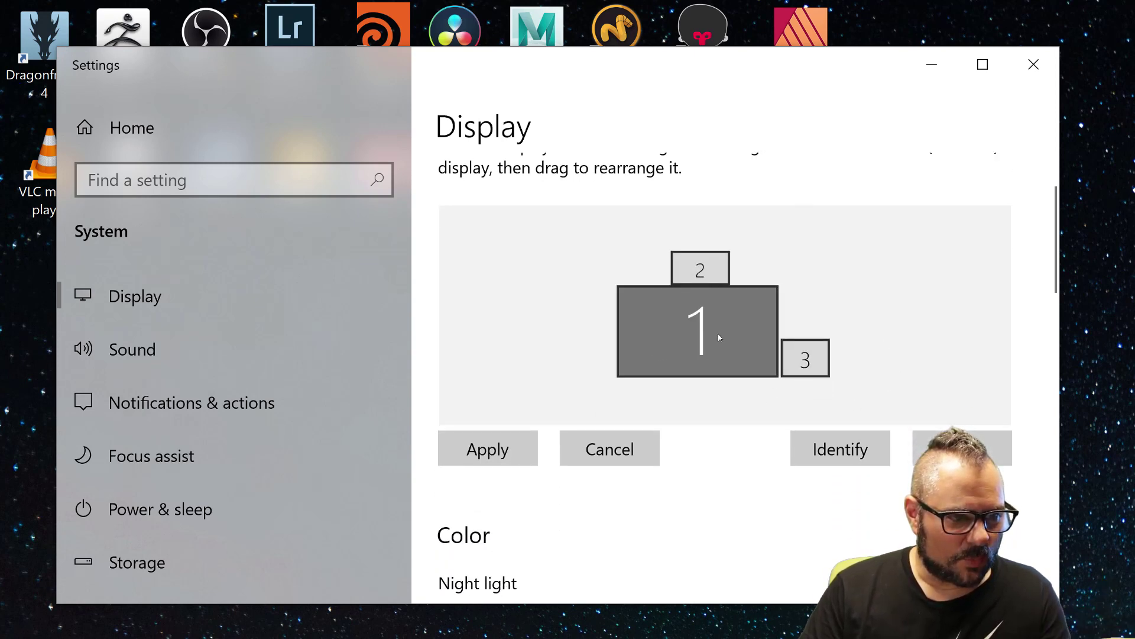
scroll(720, 337, "down", 10)
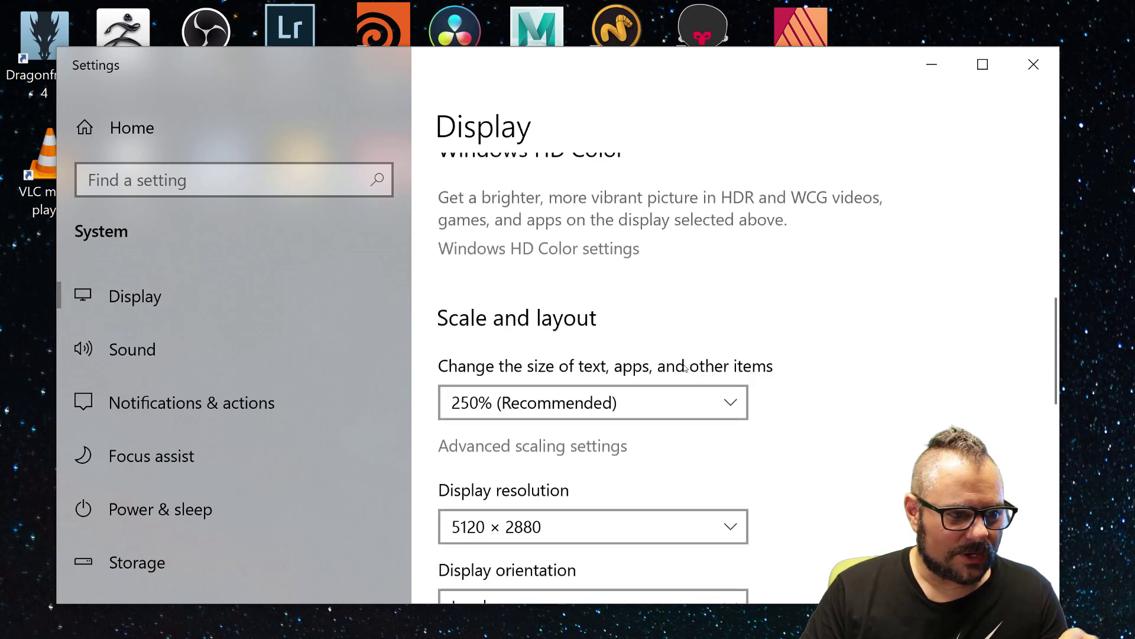
scroll(685, 366, "down", 1)
left_click(538, 444)
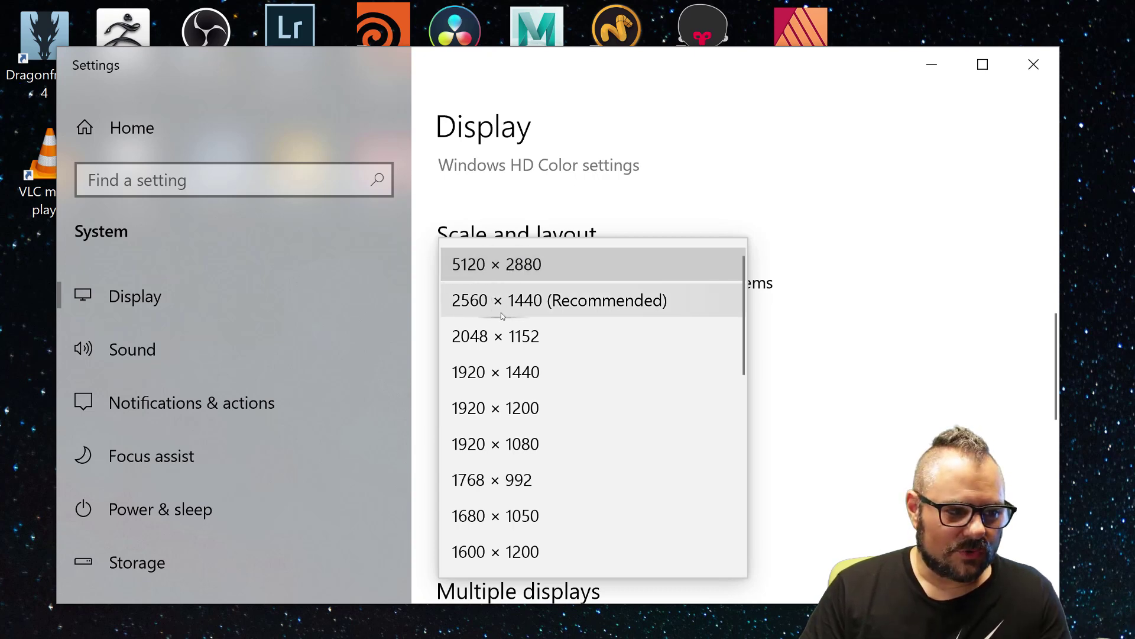
left_click(549, 261)
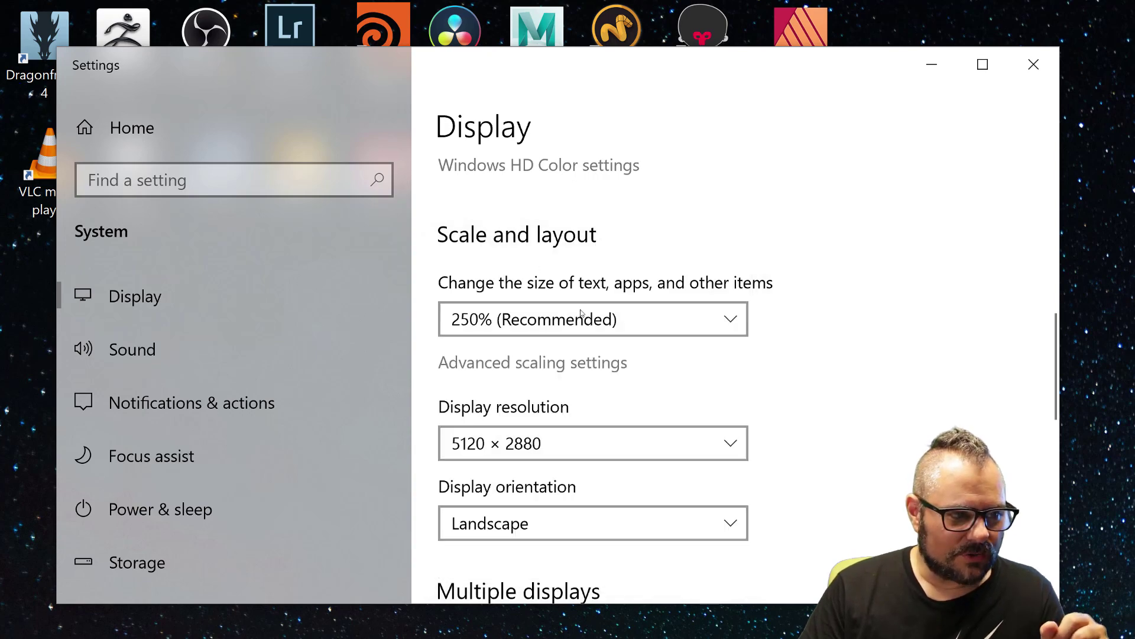
left_click(1035, 65)
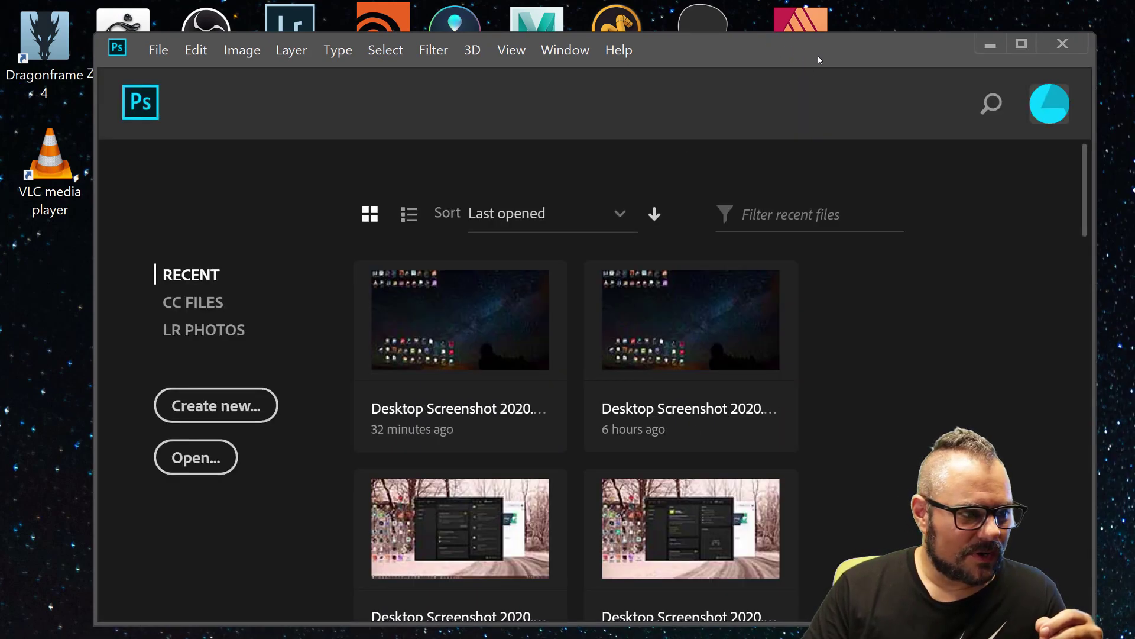
- Capture a new snip of the desktop with the Snipping Tool and copy it to the clipboard
left_click(256, 402)
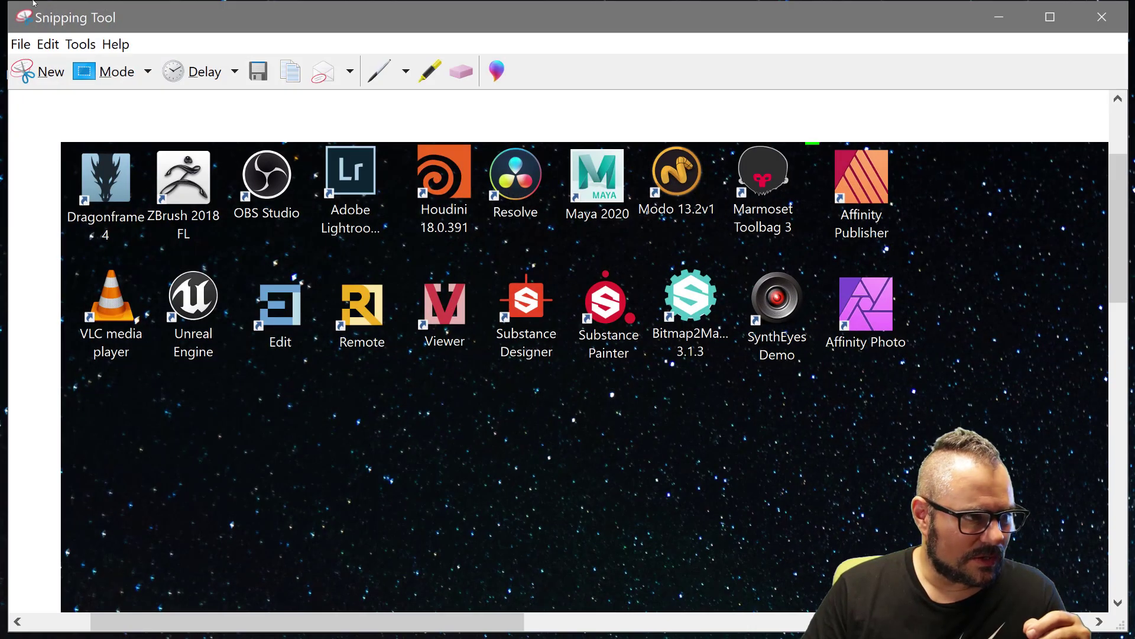
left_click(47, 72)
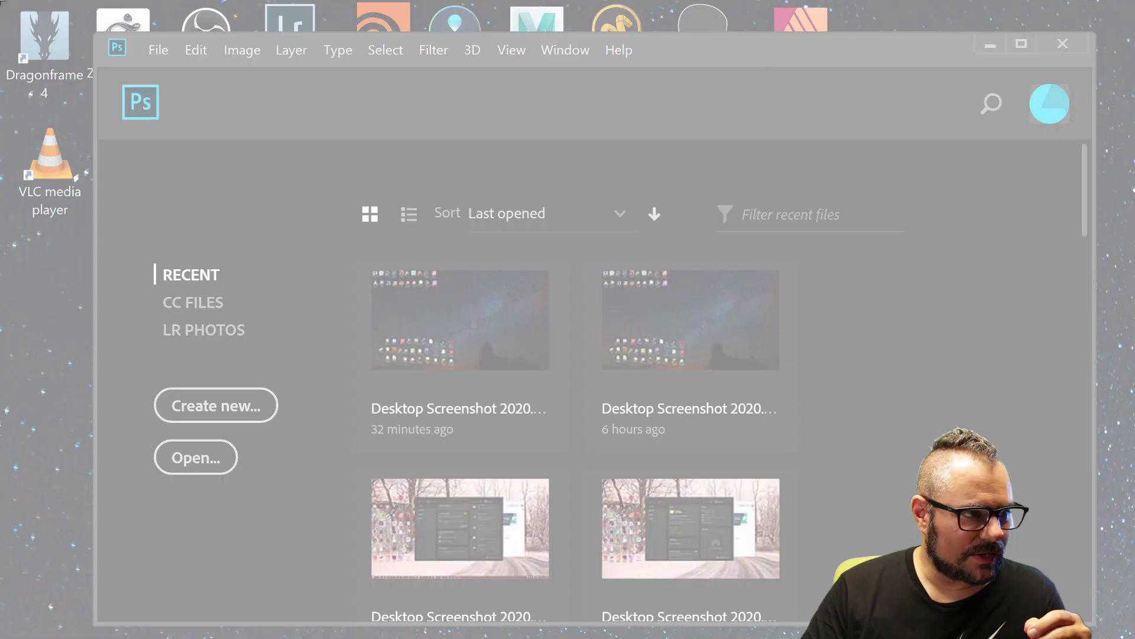
left_click(286, 290)
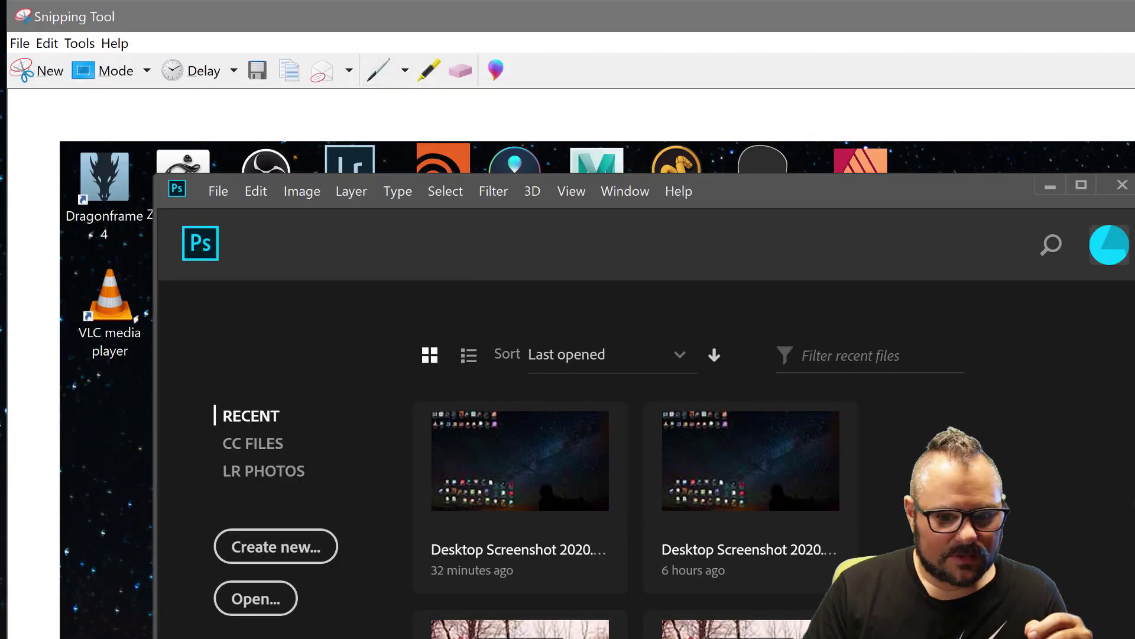
left_click(290, 73)
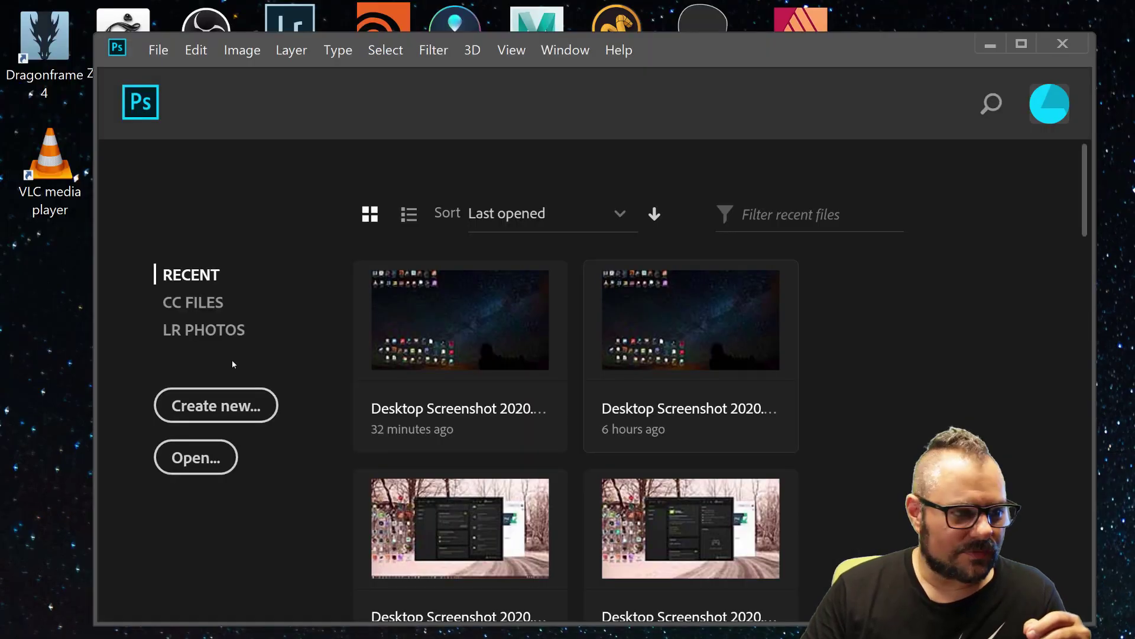
- Create a Photoshop document from the 5120 x 2880 px, 72 ppi Clipboard preset and paste the screenshot into it
left_click(204, 402)
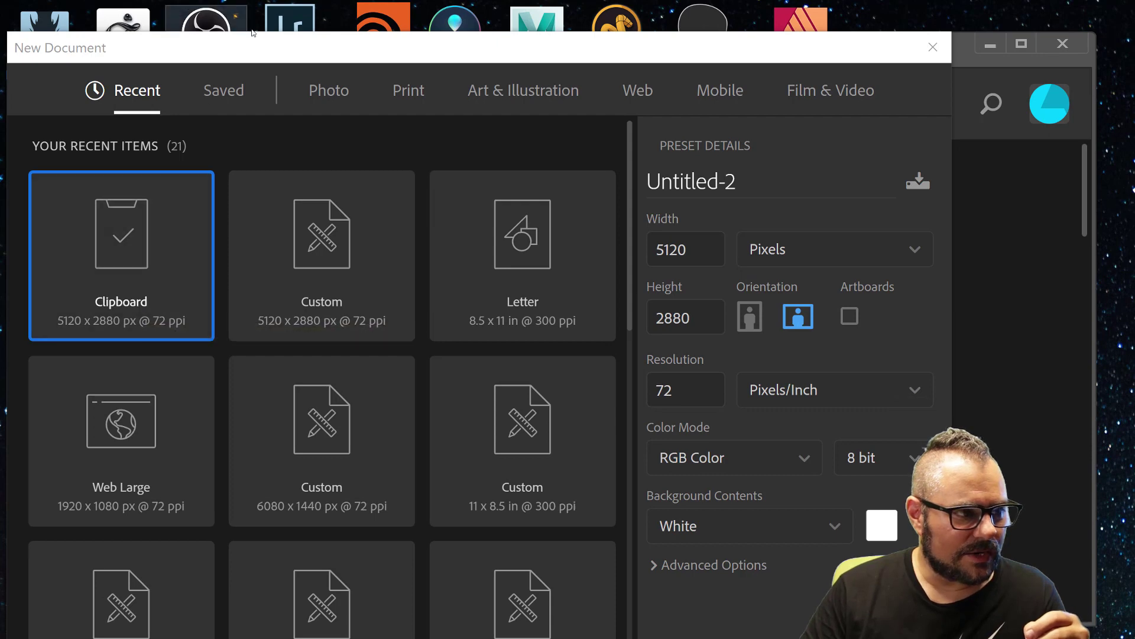
left_click_drag(292, 46, 452, 26)
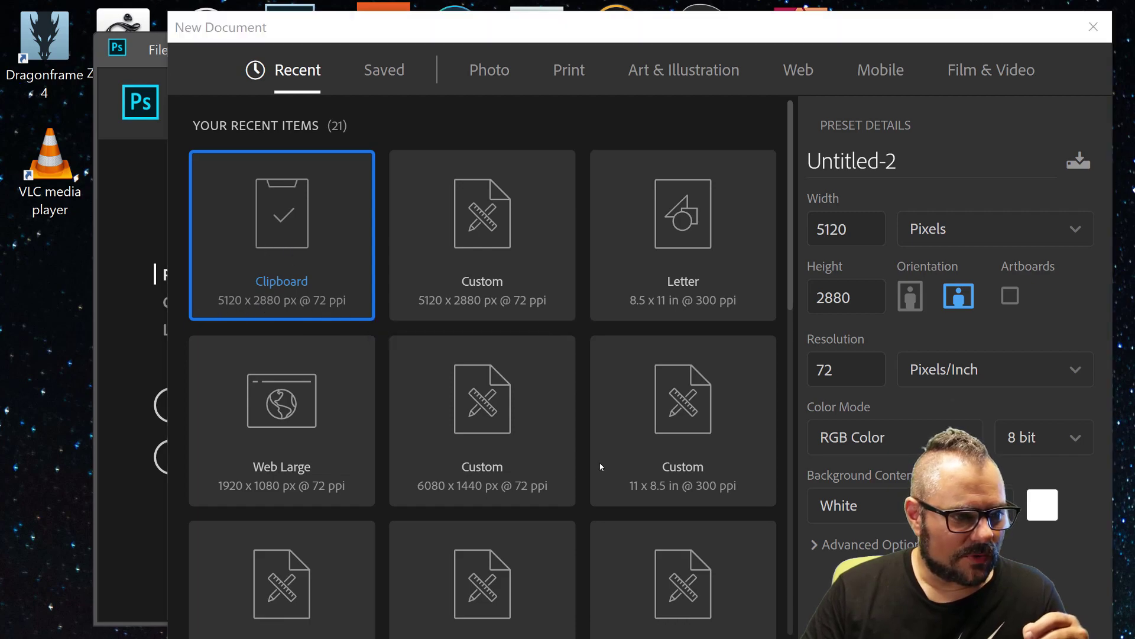
key("Escape")
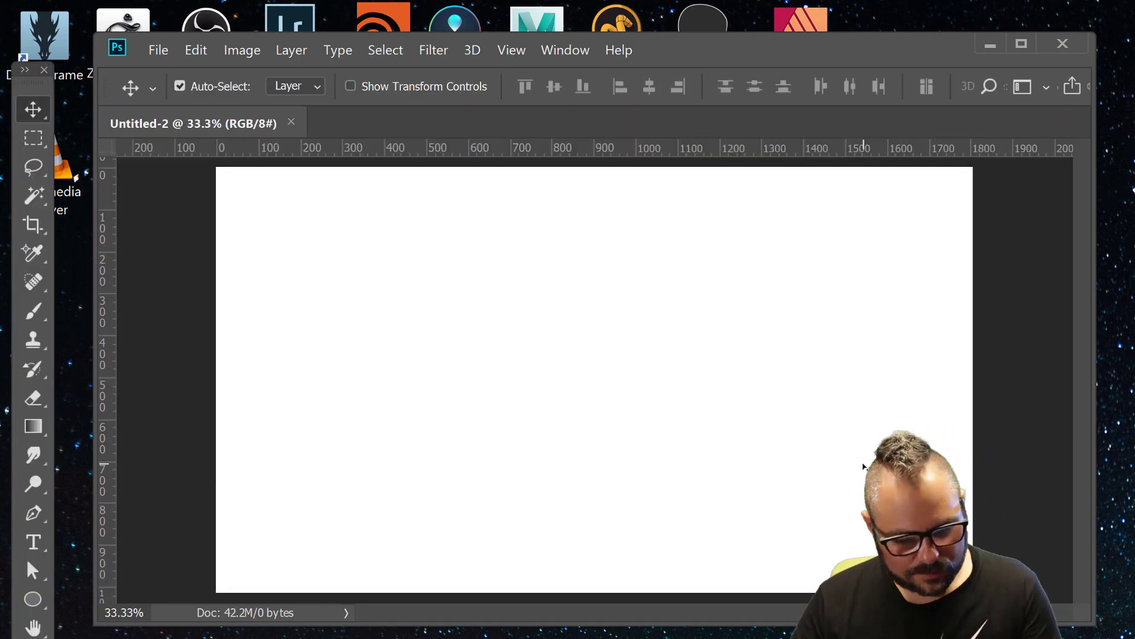
key("ctrl+v")
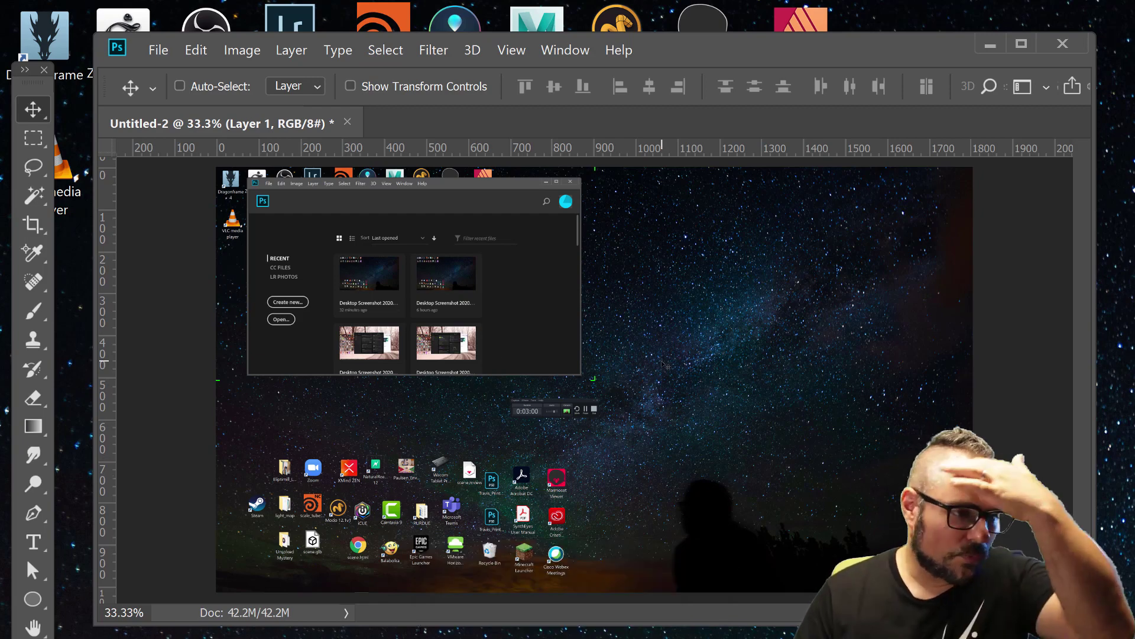
- Check the pasted screenshot's pixel dimensions and resolution in Image Size, keeping the current values
key("ctrl+alt+i")
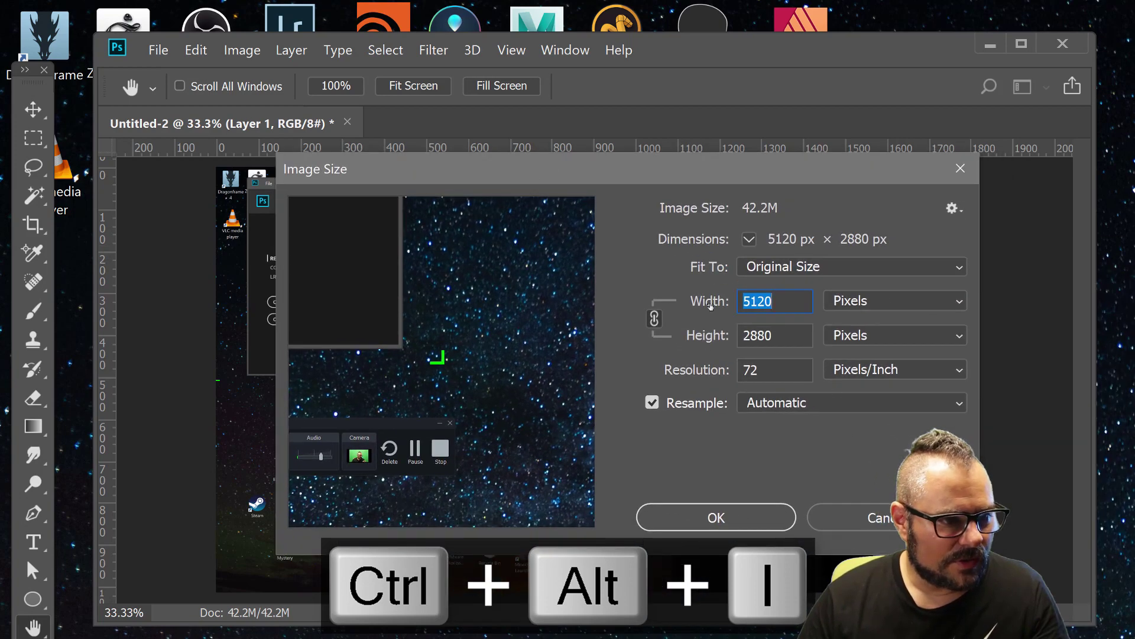
key("Tab")
key("Tab")
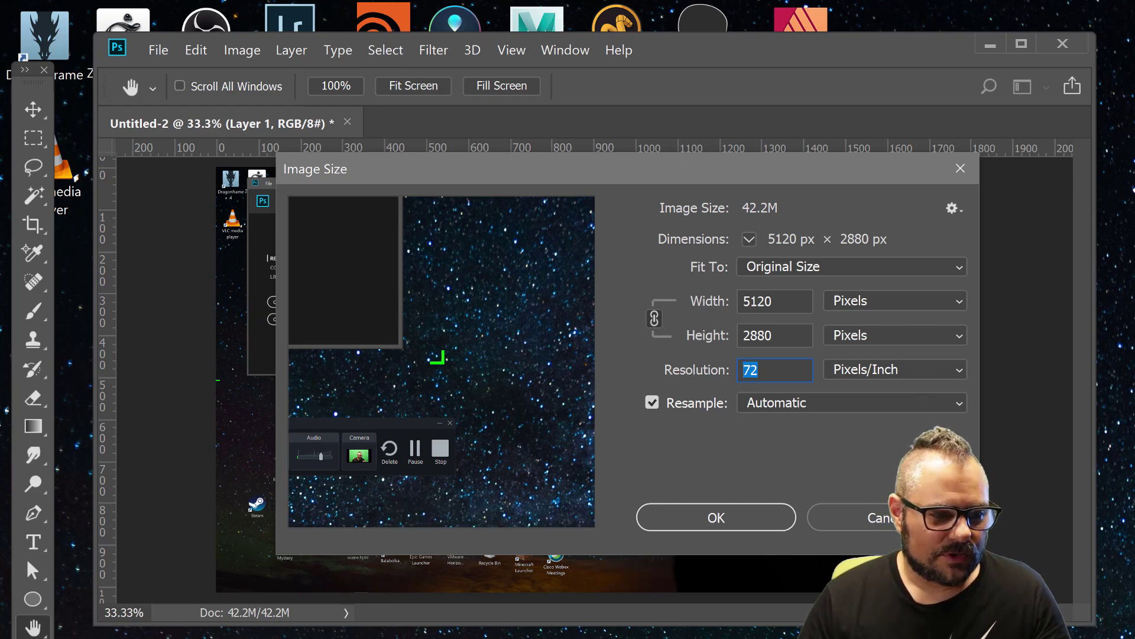
key("Return")
key("v")
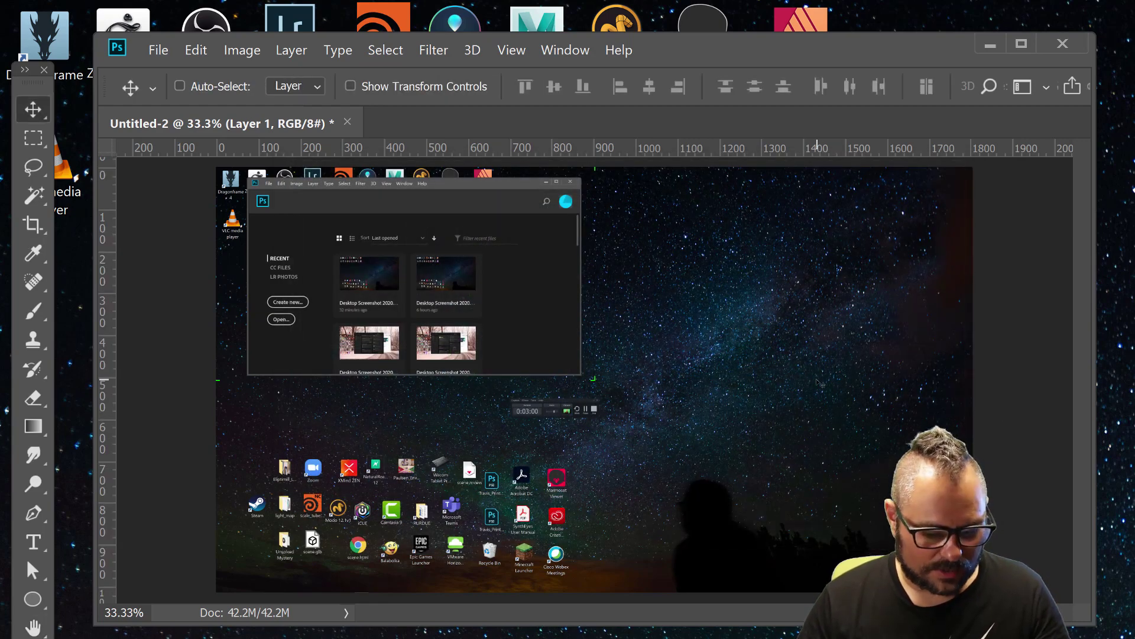
key("ctrl")
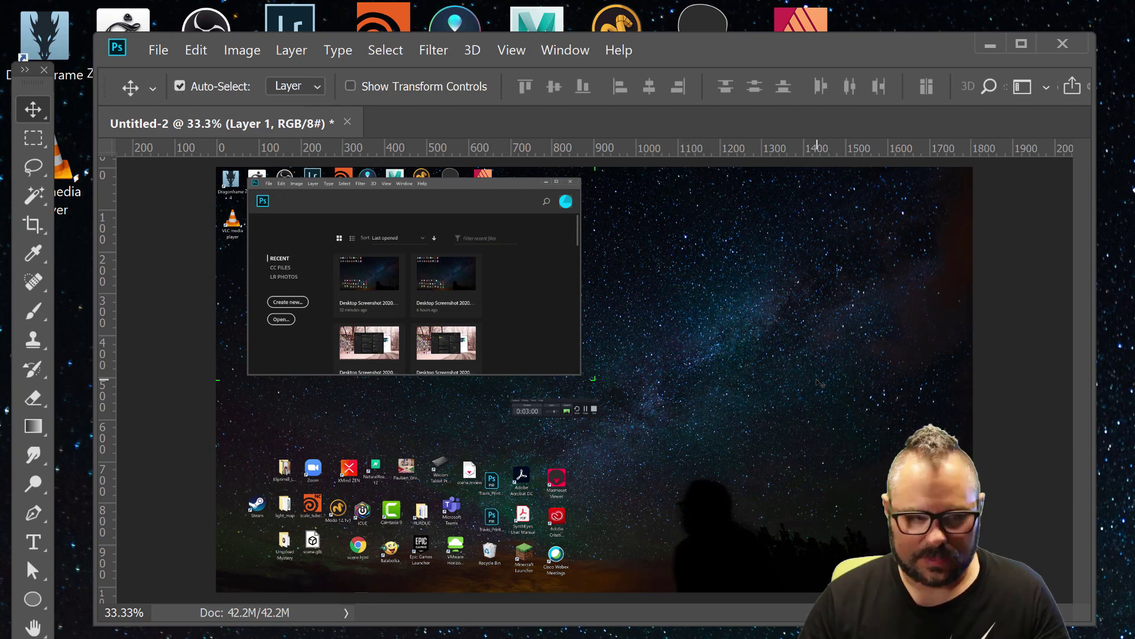
- Capture a screenshot of the desktop to a file and create a blank document from the 5120 x 2880 px, 72 ppi Clipboard preset
key("ctrl+shift+alt+End")
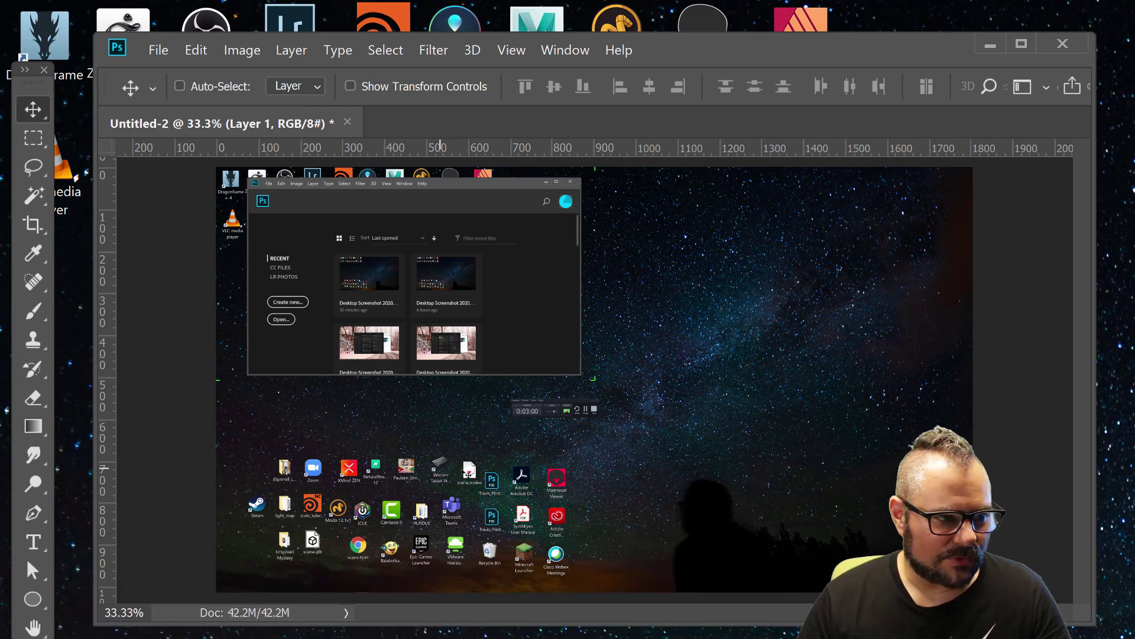
key("ctrl+n")
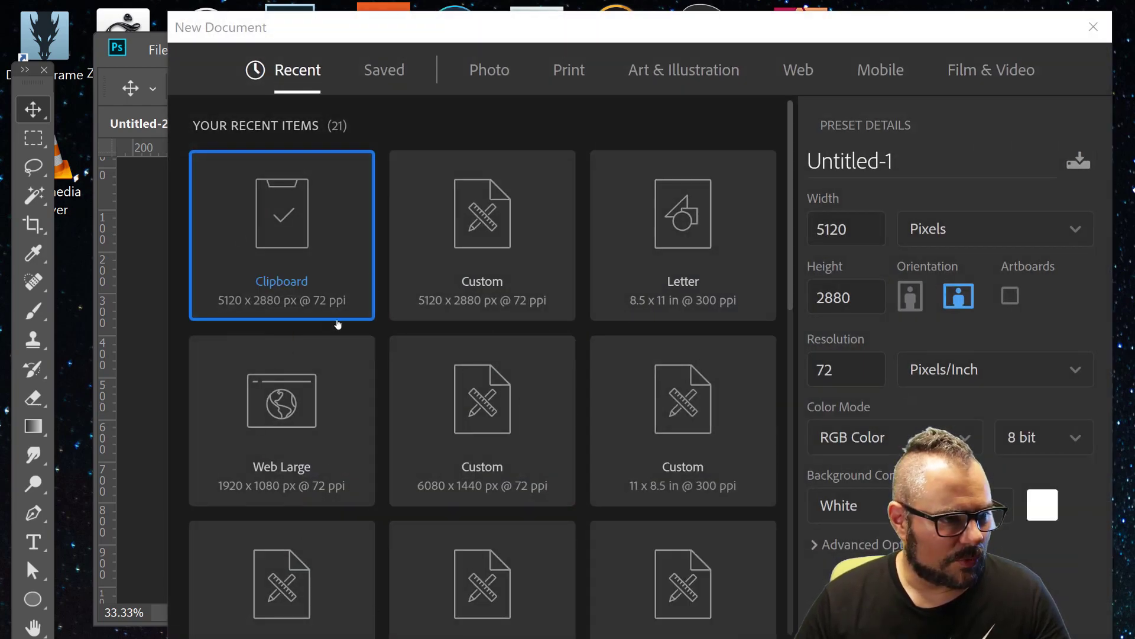
key("Return")
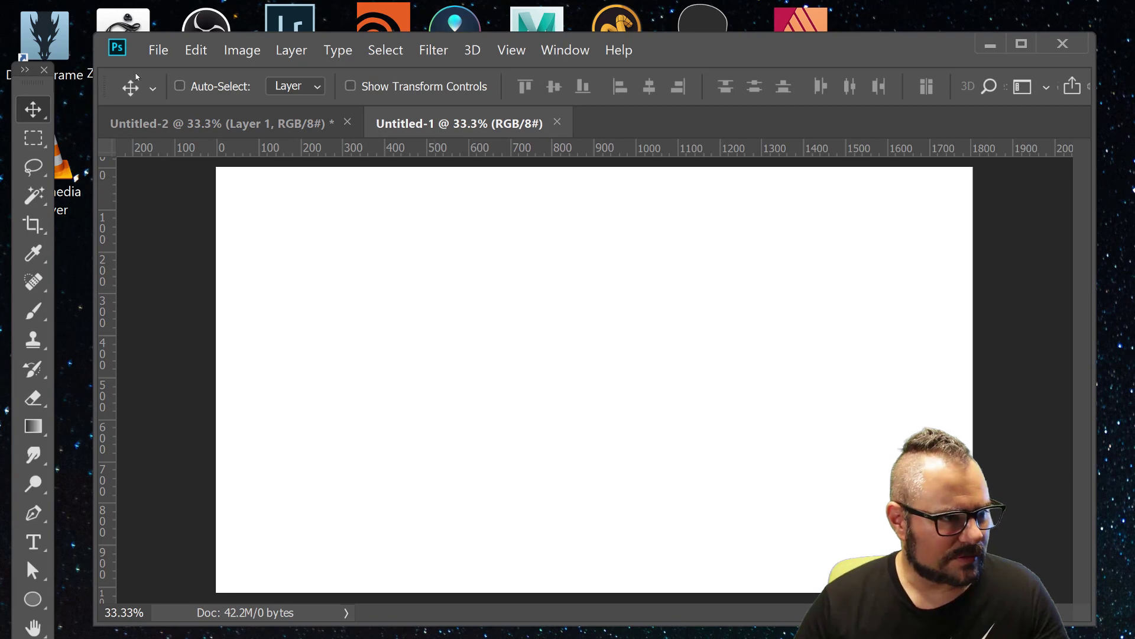
- Open Desktop Screenshot 2020.08.21 - 22.40.01.69.png and check its pixel dimensions and resolution in Image Size
left_click(158, 50)
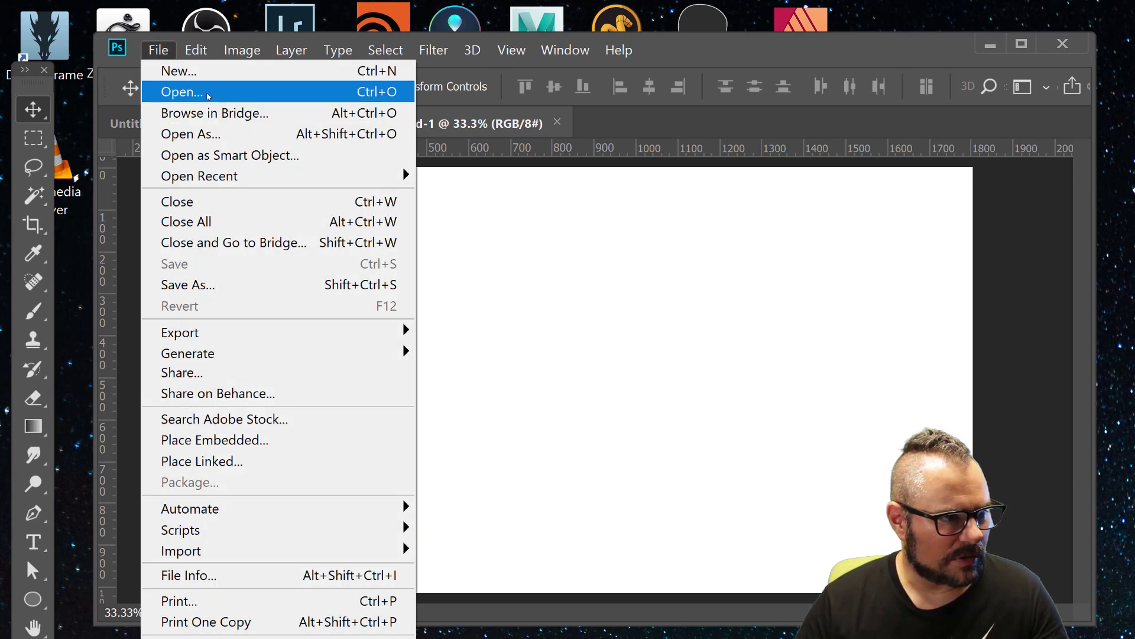
left_click(210, 98)
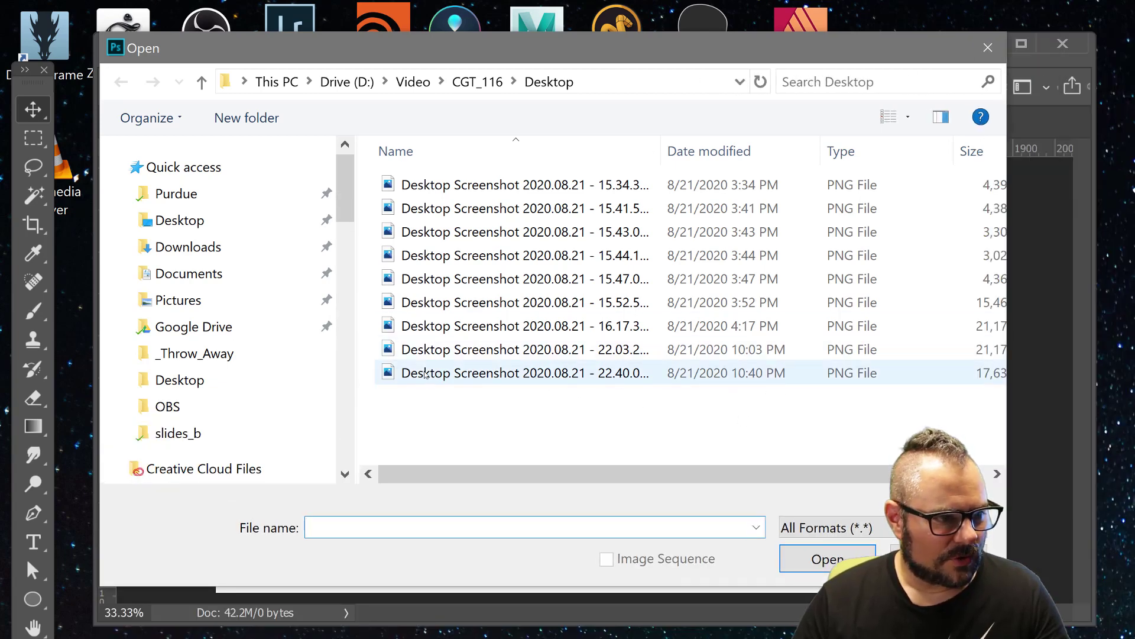
left_click(426, 373)
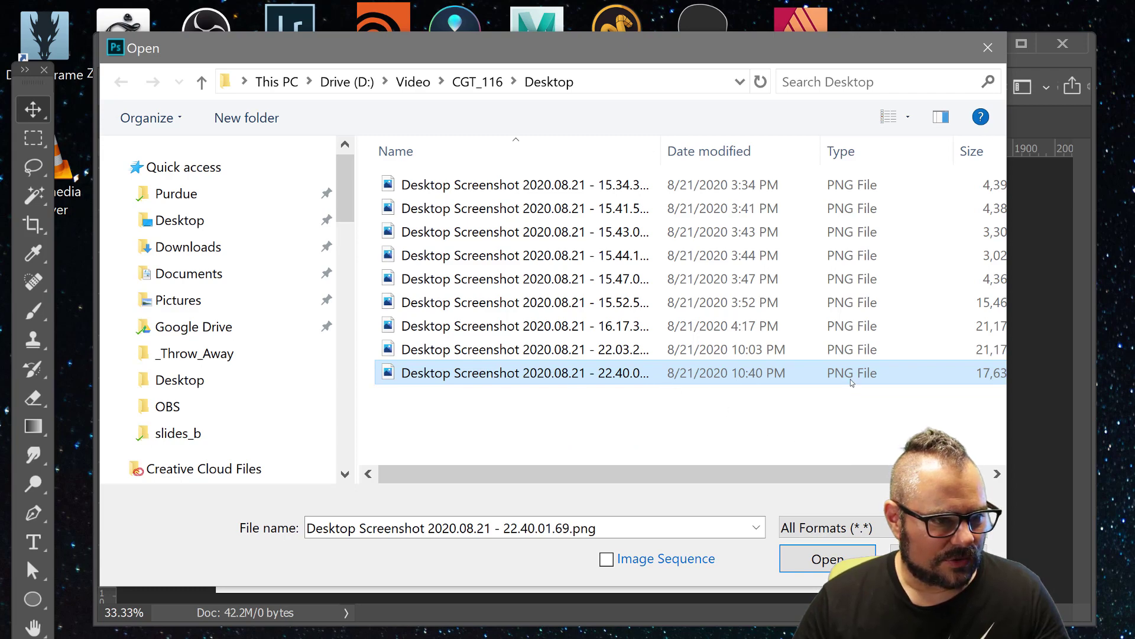
left_click(792, 559)
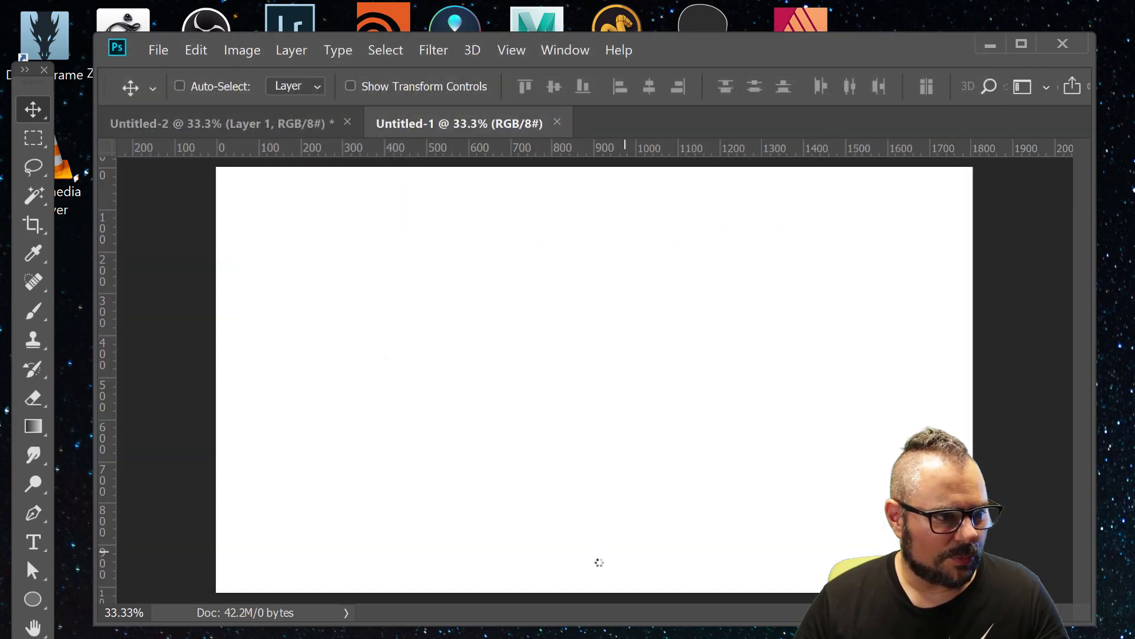
key("ctrl+alt+i")
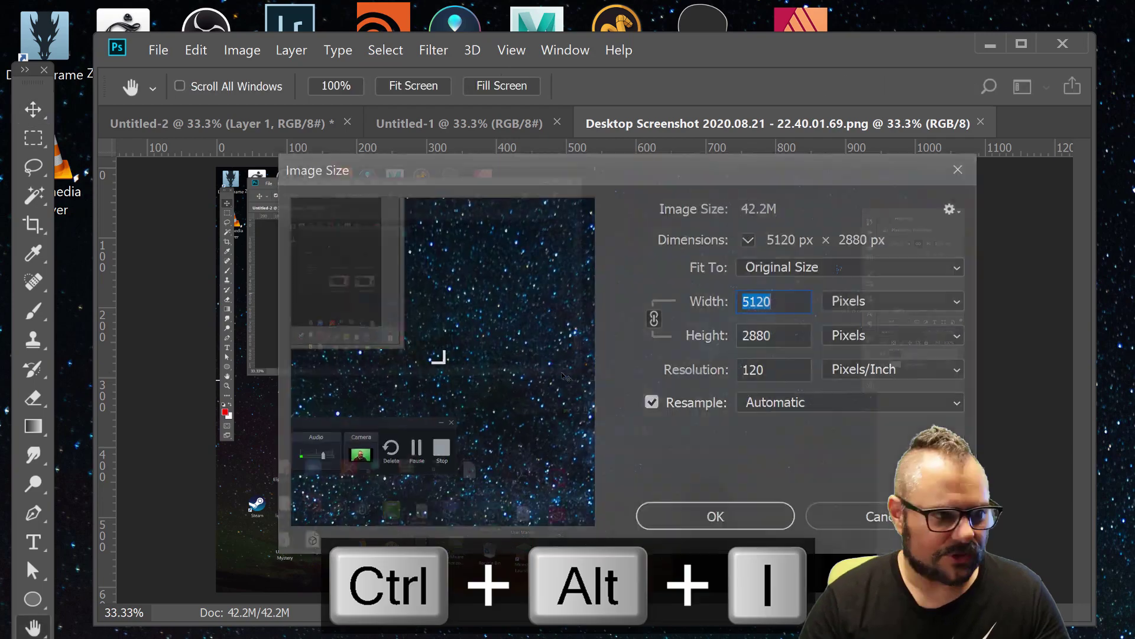
left_click(793, 369)
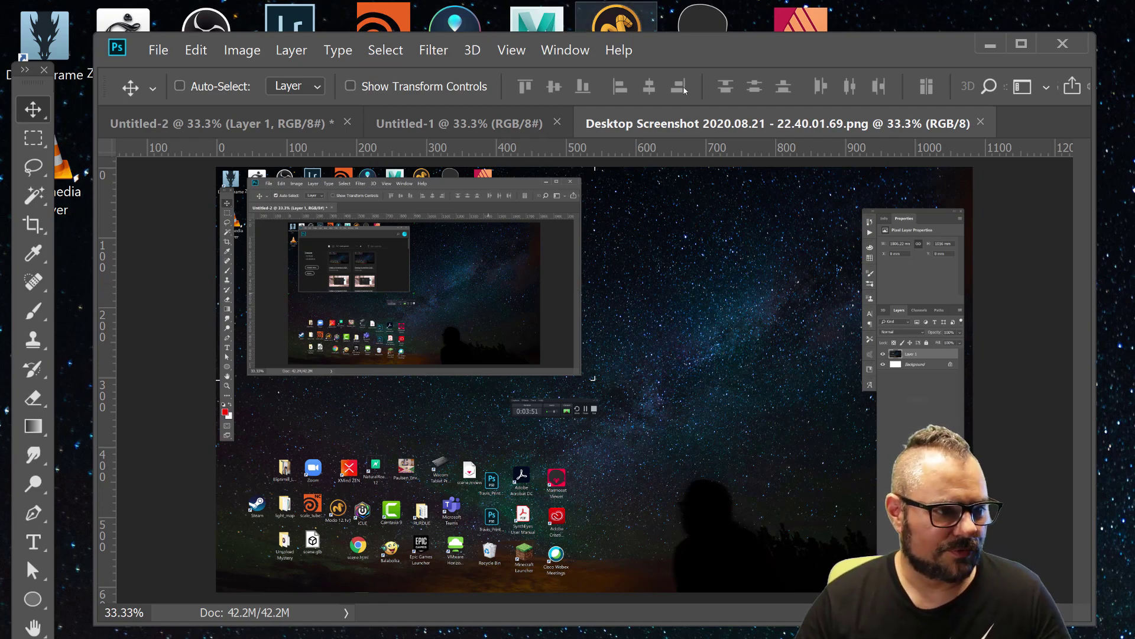
- Create a print document from the Tabloid preset, 11 x 17 in at 300 ppi
key("ctrl+n")
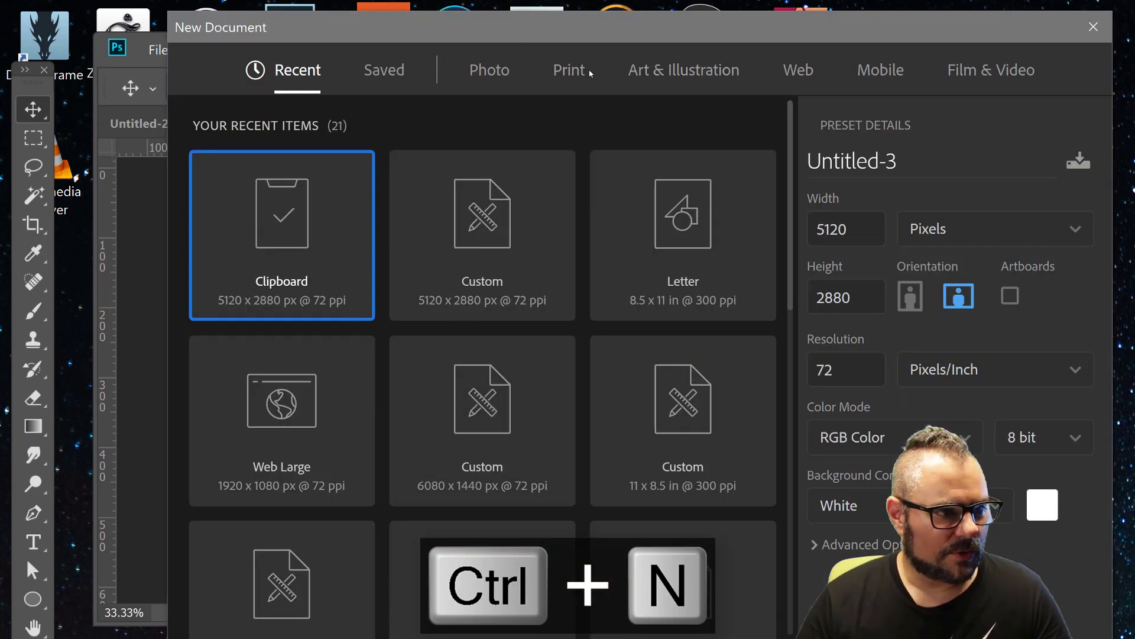
left_click(574, 70)
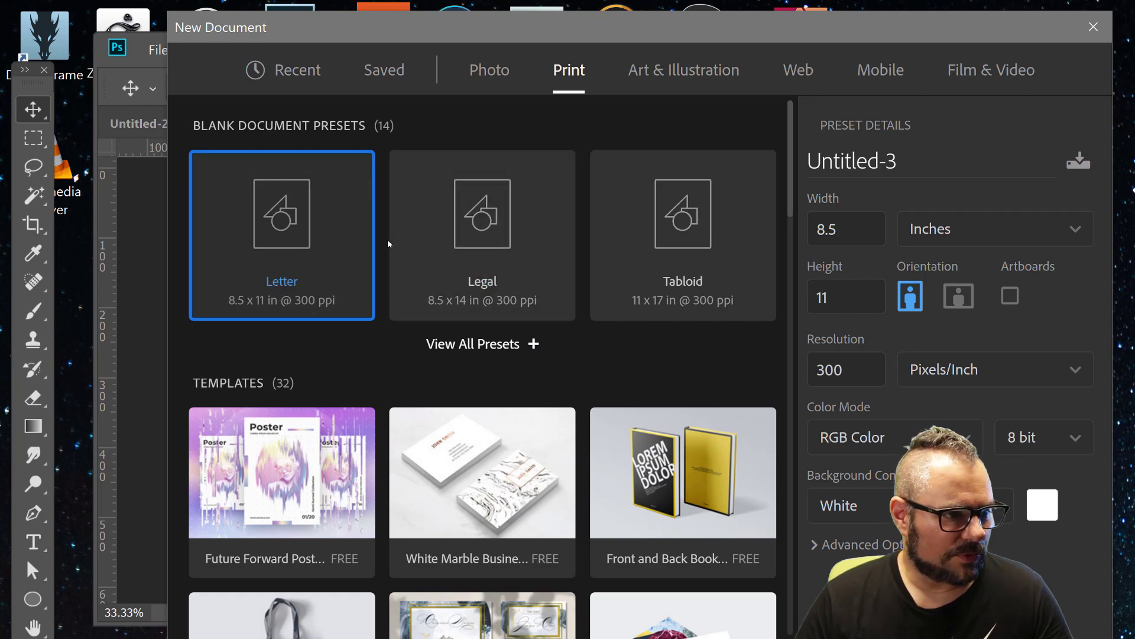
double_click(657, 234)
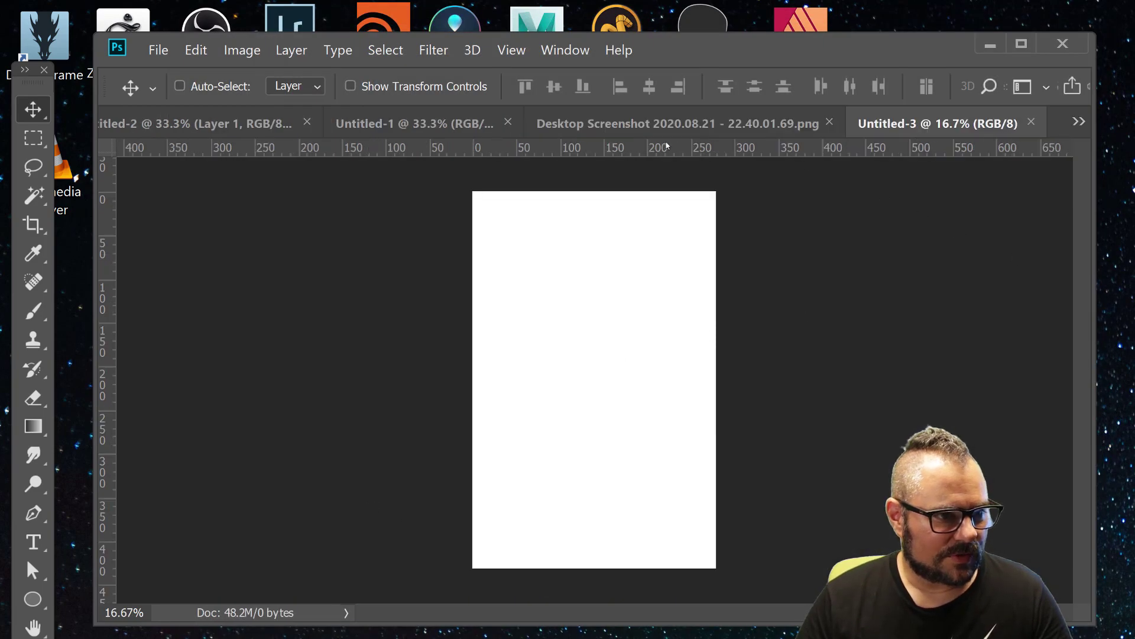
- Float the desktop screenshot's window, copy its image onto the Tabloid page and close the screenshot file
left_click_drag(678, 125, 951, 154)
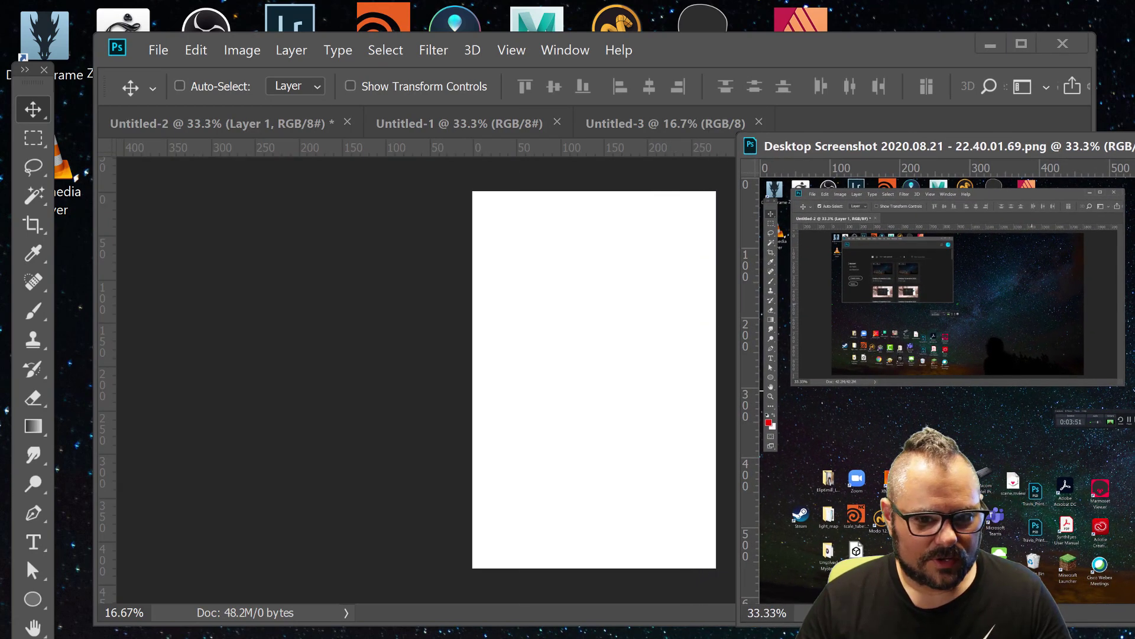
left_click_drag(946, 284, 611, 362)
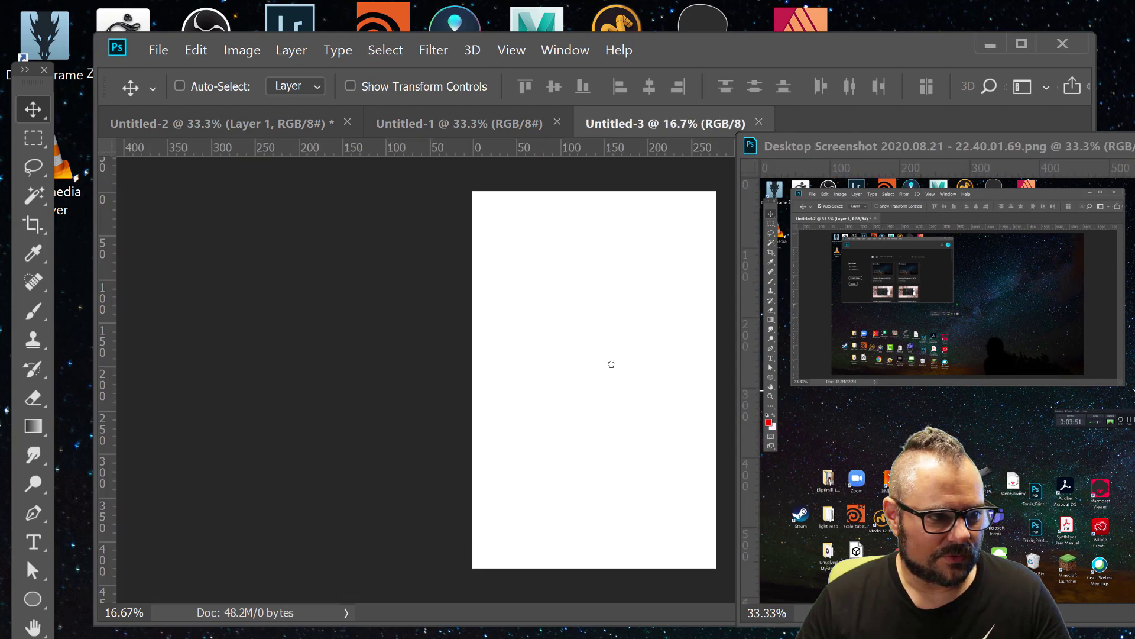
key("ctrl+w")
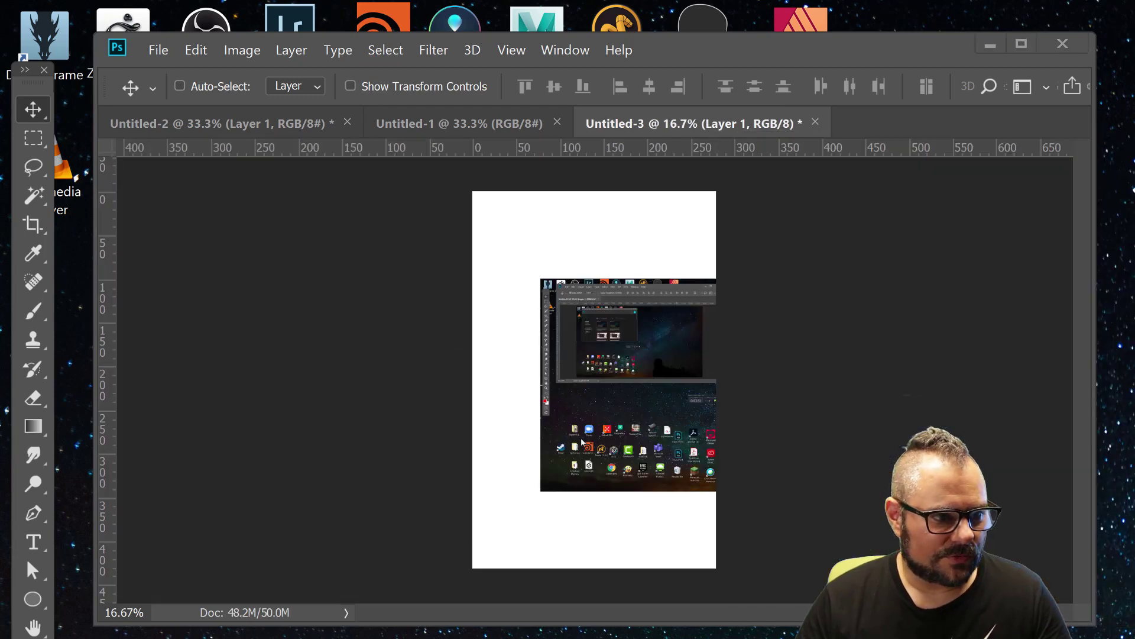
- Center the screenshot layer on the Tabloid page, rotate it 90° and align it with the page's upper and lower edges
left_click_drag(644, 411, 504, 395)
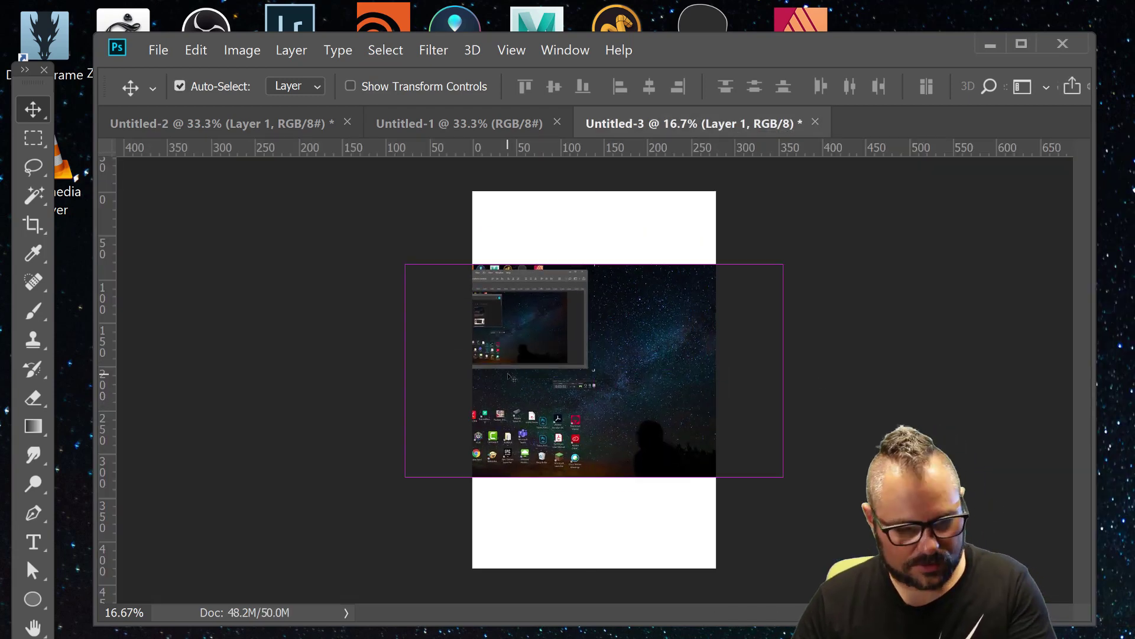
key("ctrl+t")
left_click_drag(594, 197, 768, 371)
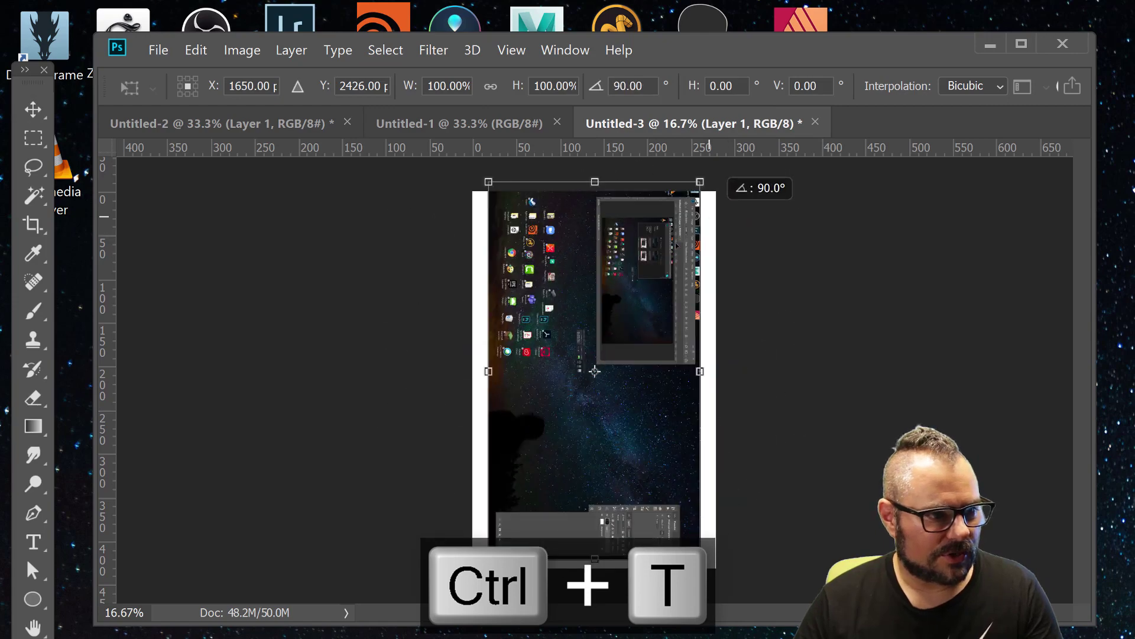
left_click_drag(644, 283, 644, 293)
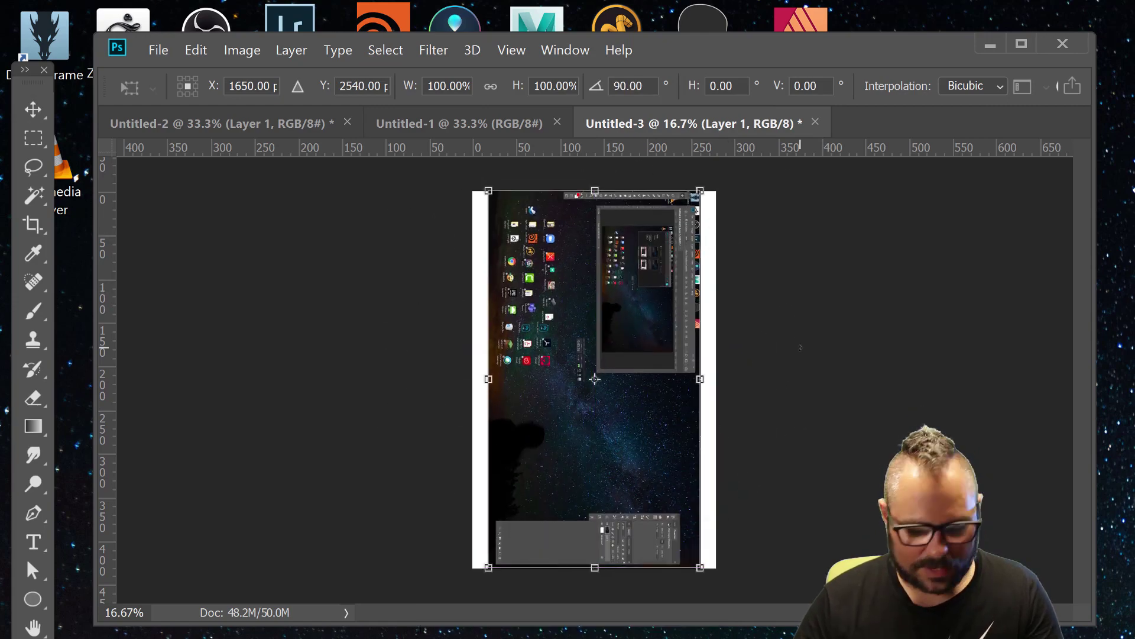
key("Return")
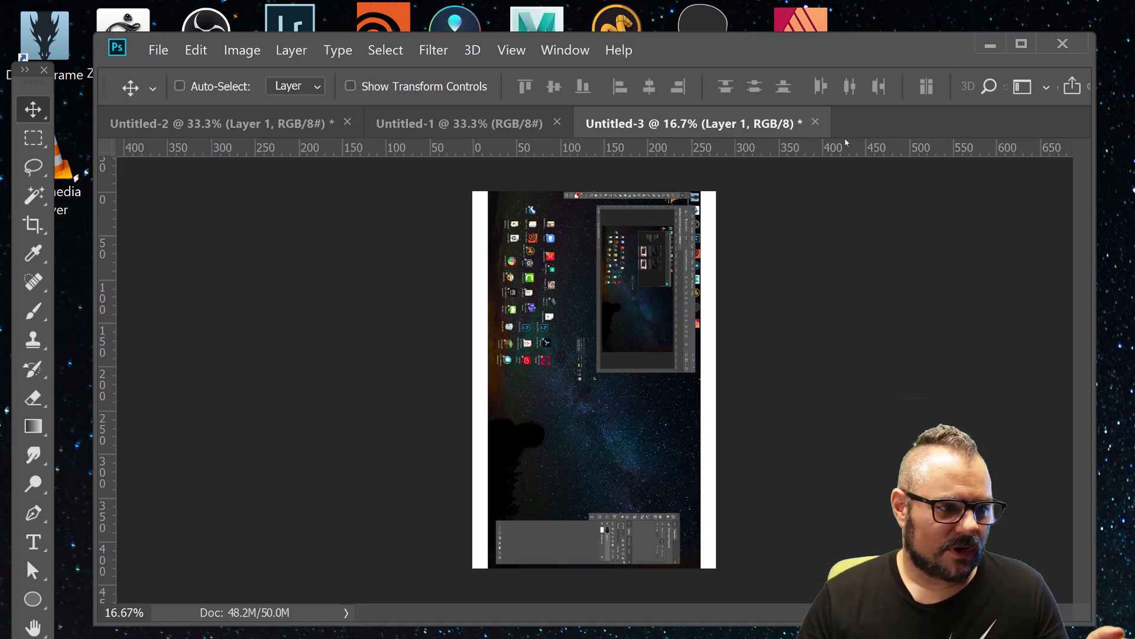
- Minimize Photoshop, review the DSR settings under Manage 3D Settings in the NVIDIA Control Panel and close it
left_click(987, 51)
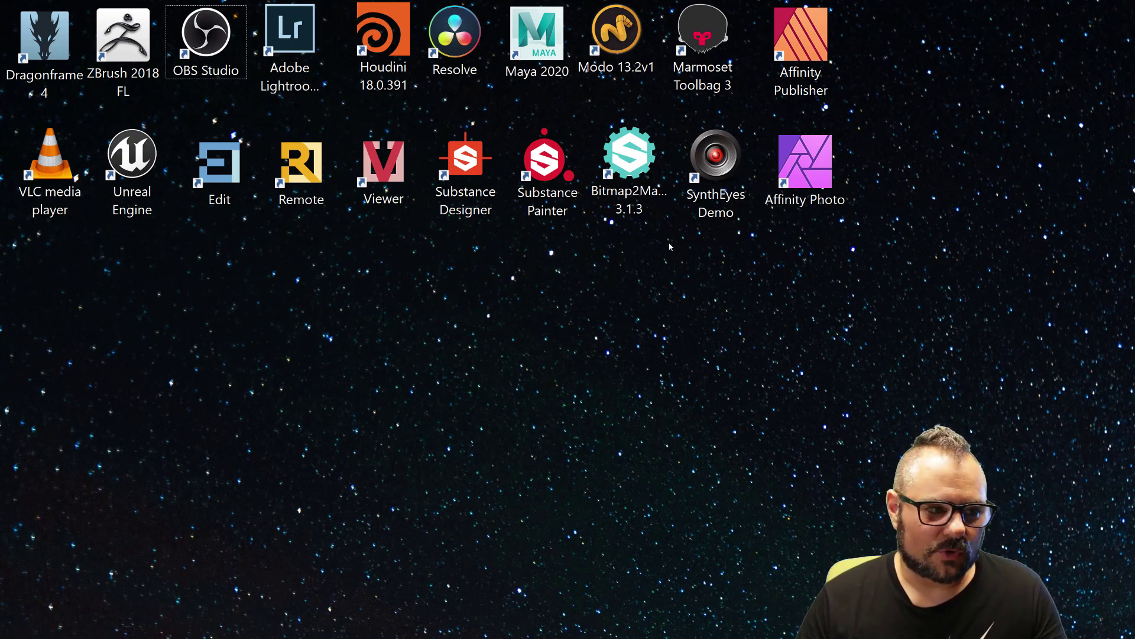
right_click(414, 241)
left_click(494, 477)
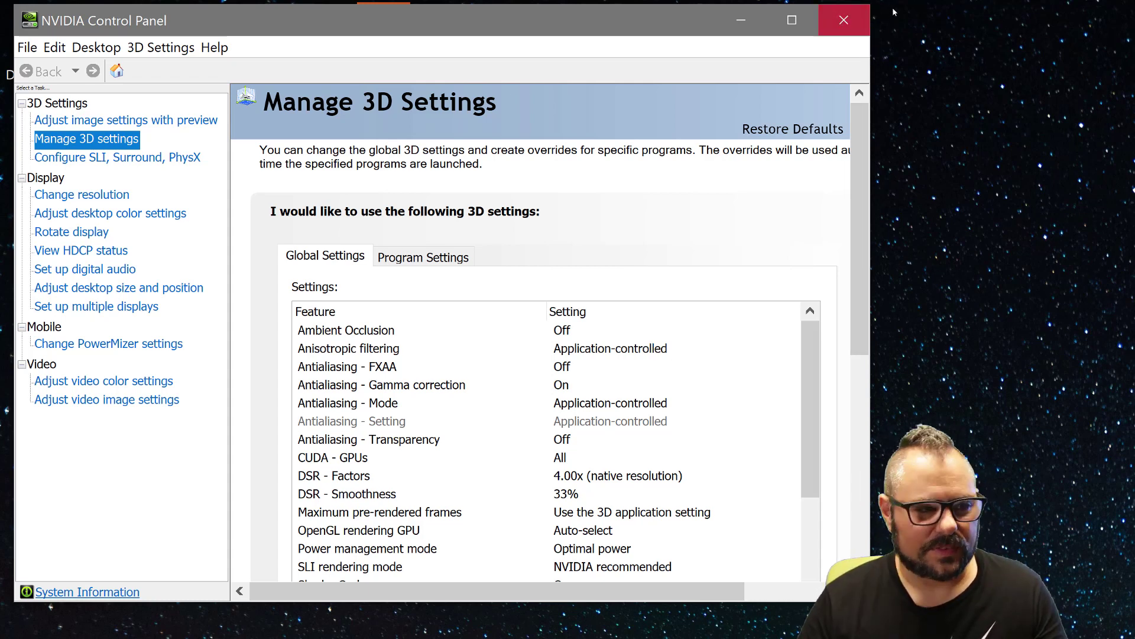
left_click(862, 29)
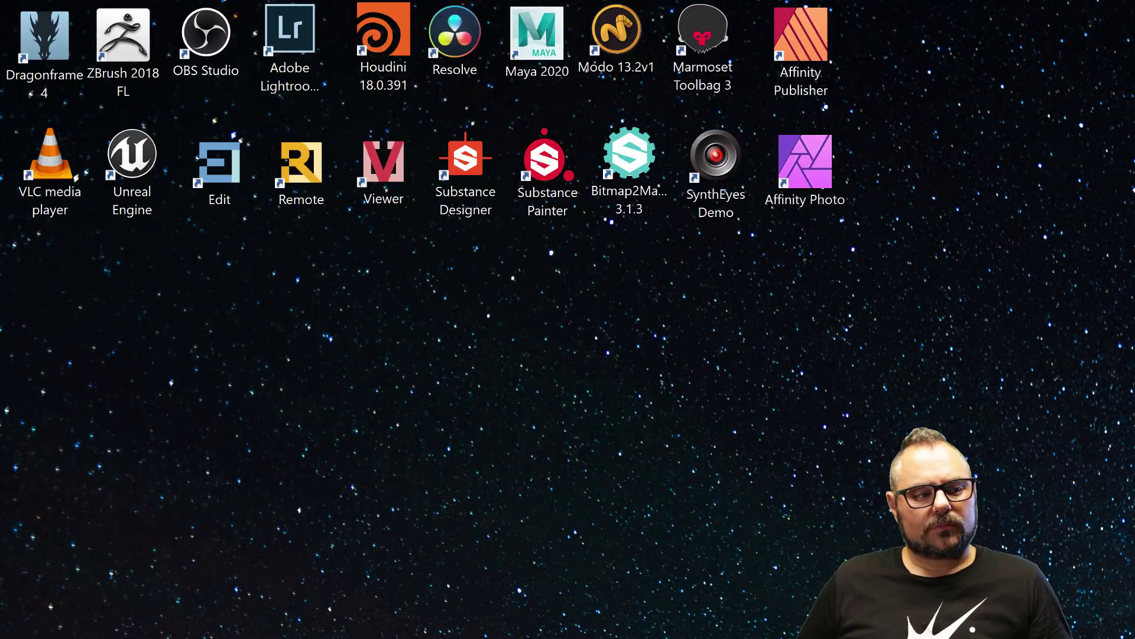